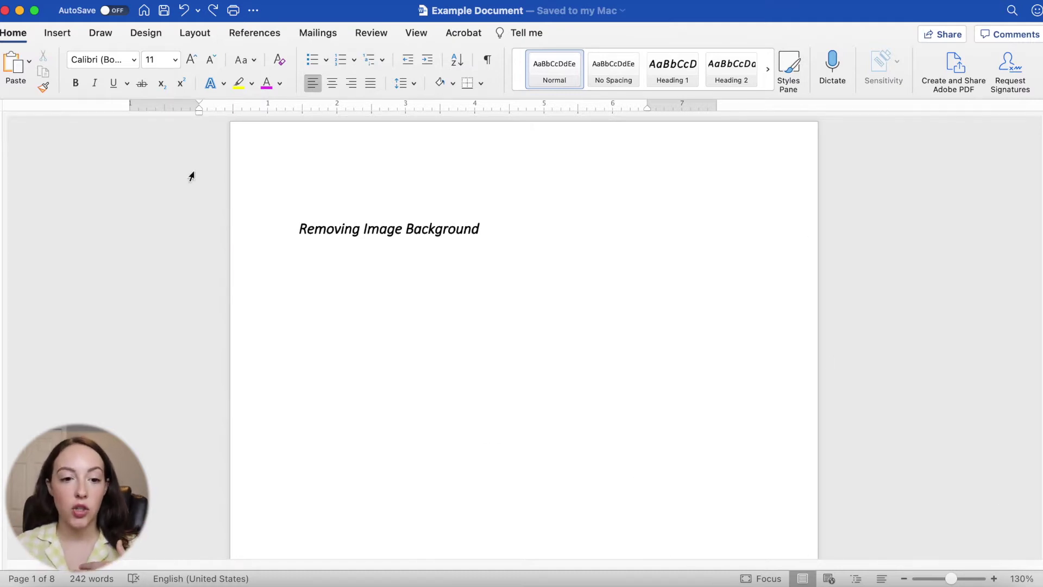
Insert the green cactus on pink background stock image into the document.
left_click(56, 34)
left_click(168, 63)
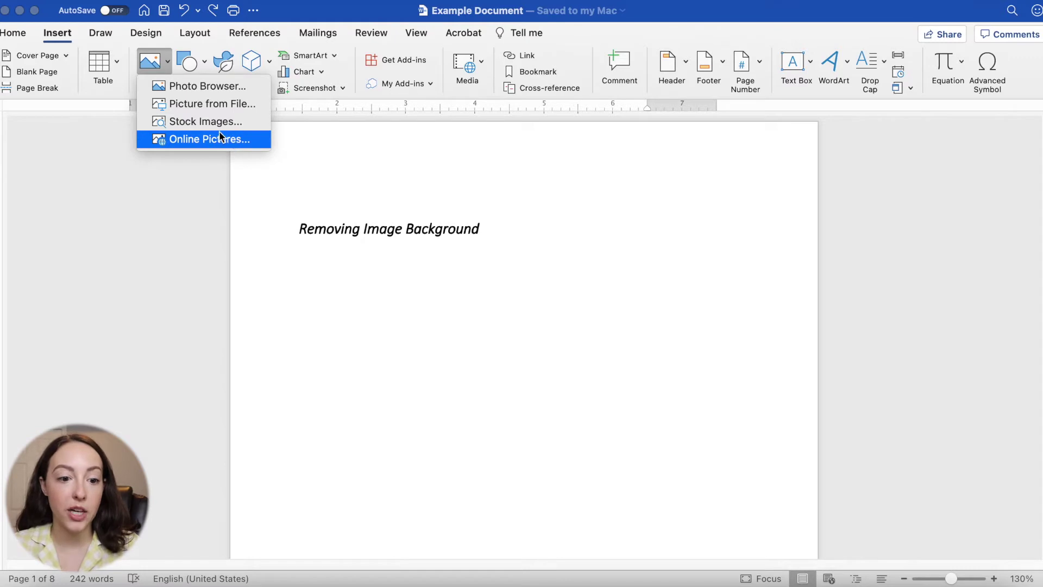
left_click(206, 125)
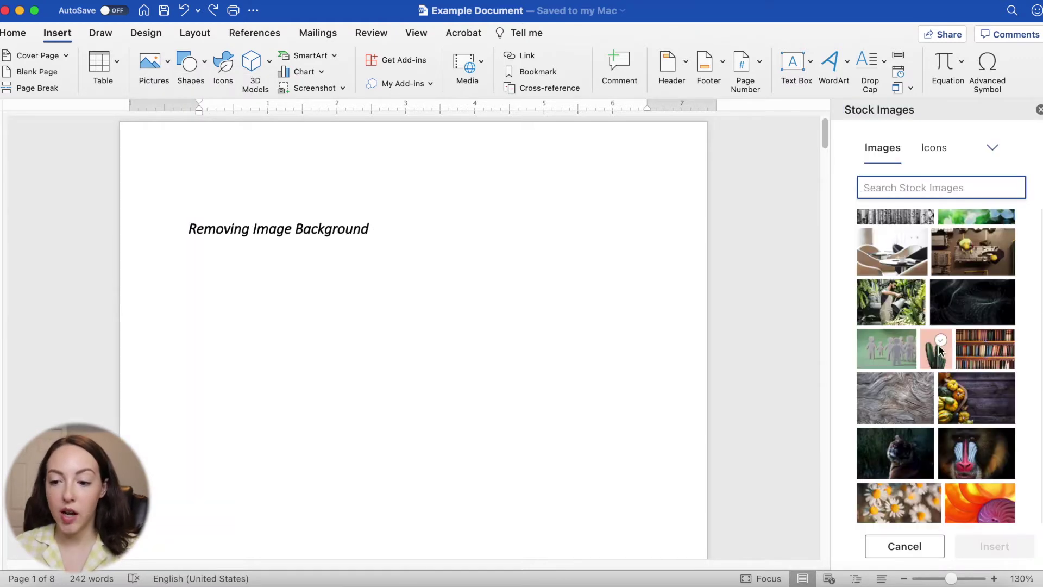
left_click(938, 350)
left_click(987, 546)
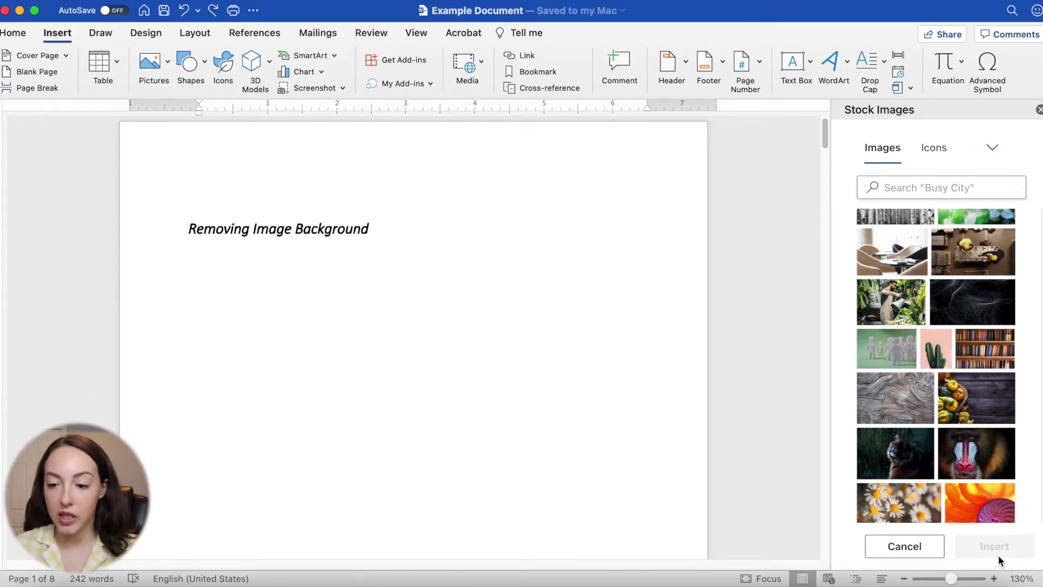
scroll(528, 366, "down", 8)
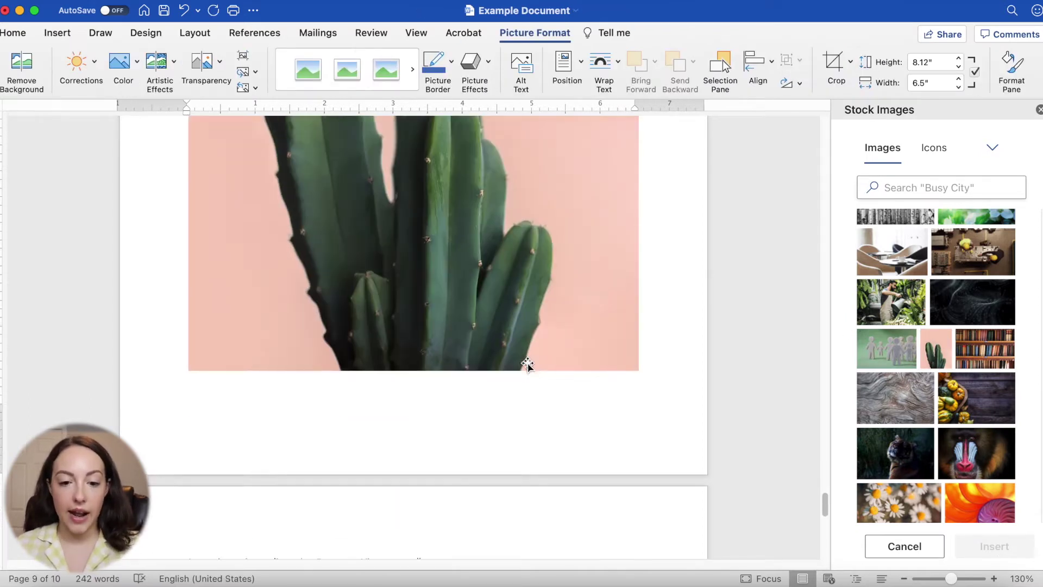
scroll(528, 365, "up", 5)
scroll(527, 365, "up", 5)
scroll(528, 365, "down", 3)
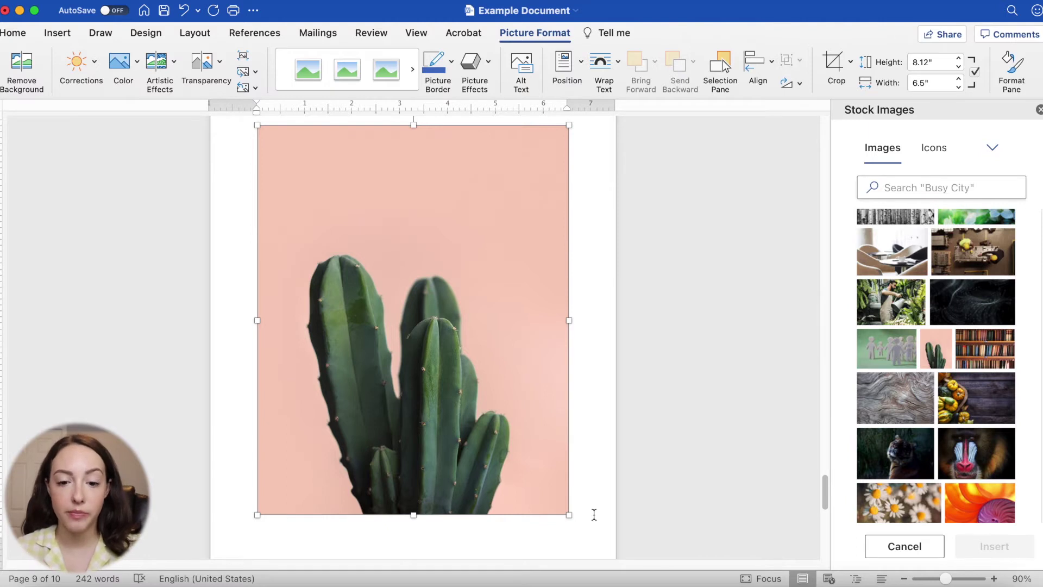
Start Remove Background on the cactus picture and switch to Mark Areas to Keep.
left_click(463, 317)
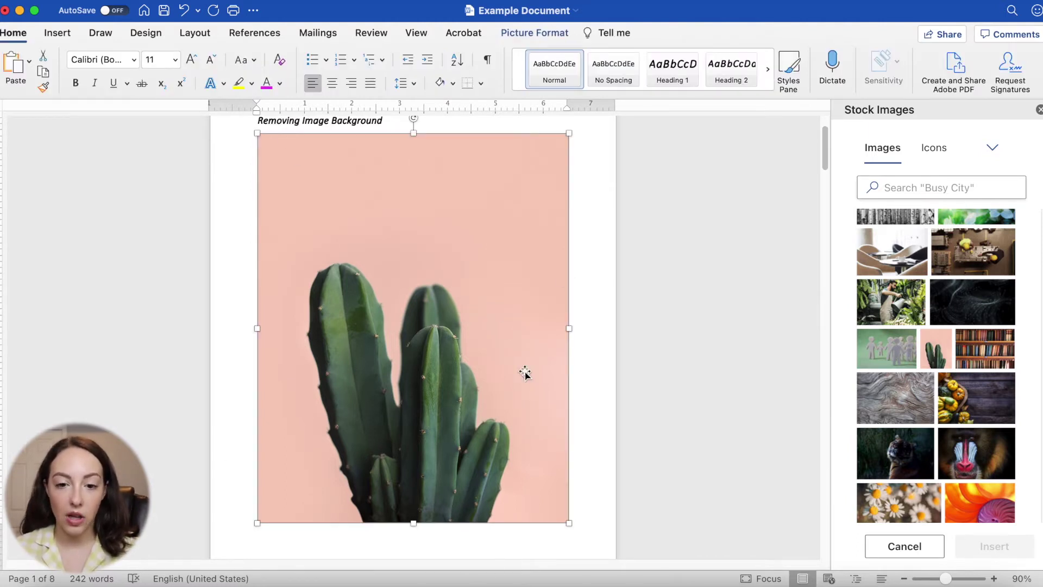
left_click(543, 34)
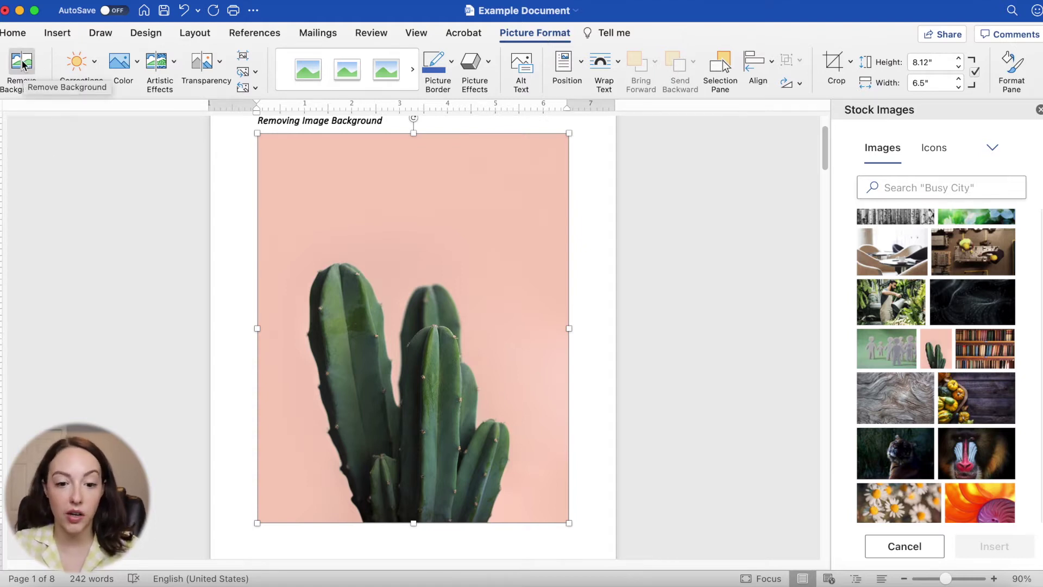
left_click(24, 64)
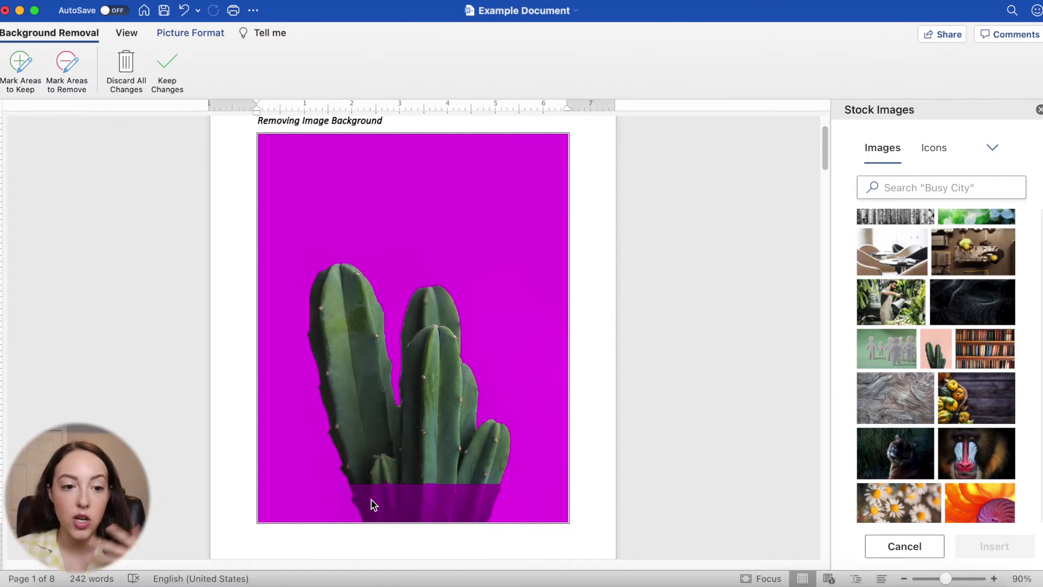
left_click(19, 68)
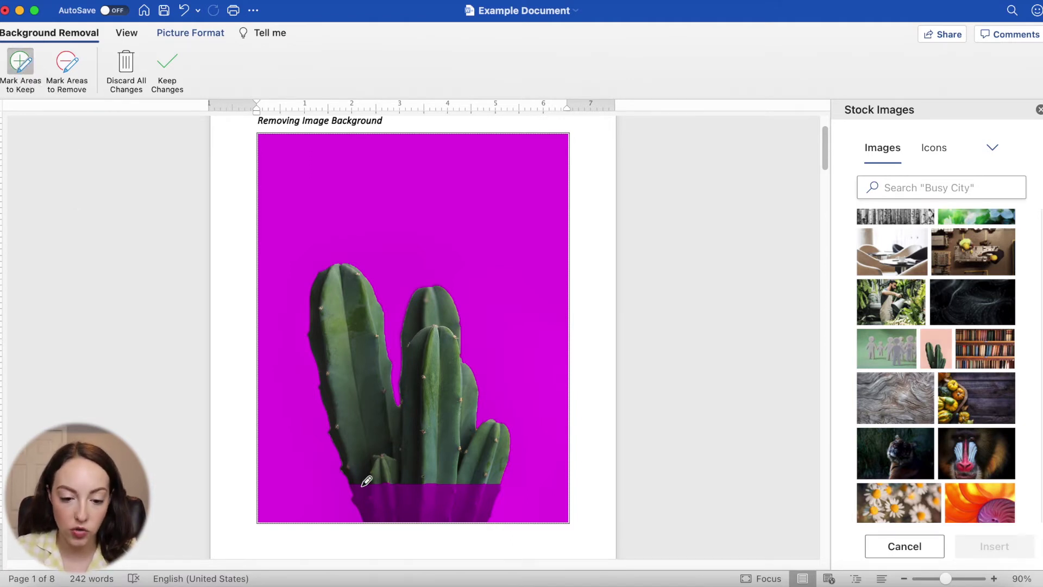
Mark the cactus base to keep, try then undo a removal mark, and keep changes.
left_click_drag(362, 486, 488, 487)
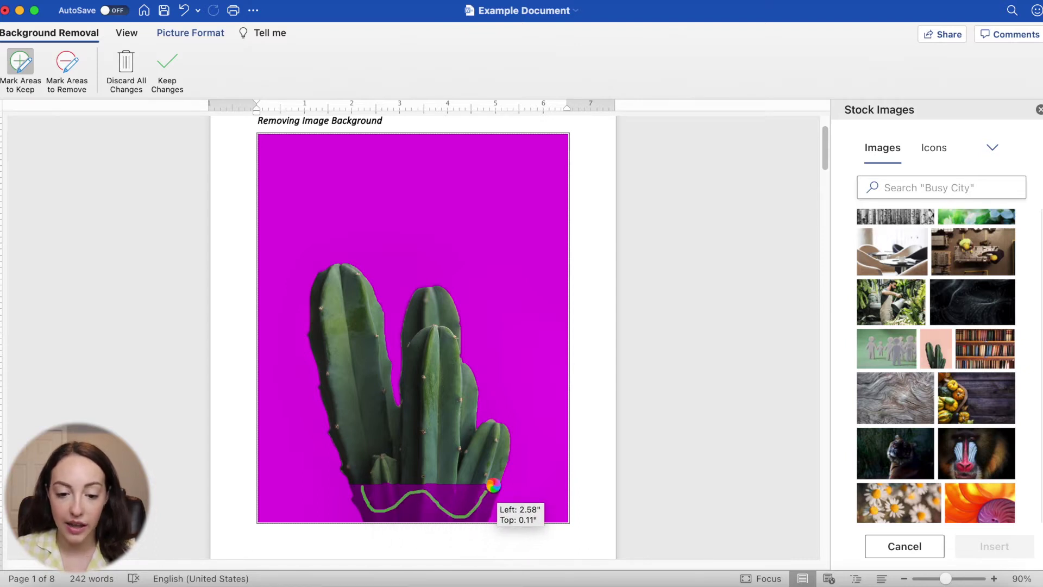
left_click_drag(489, 487, 488, 486)
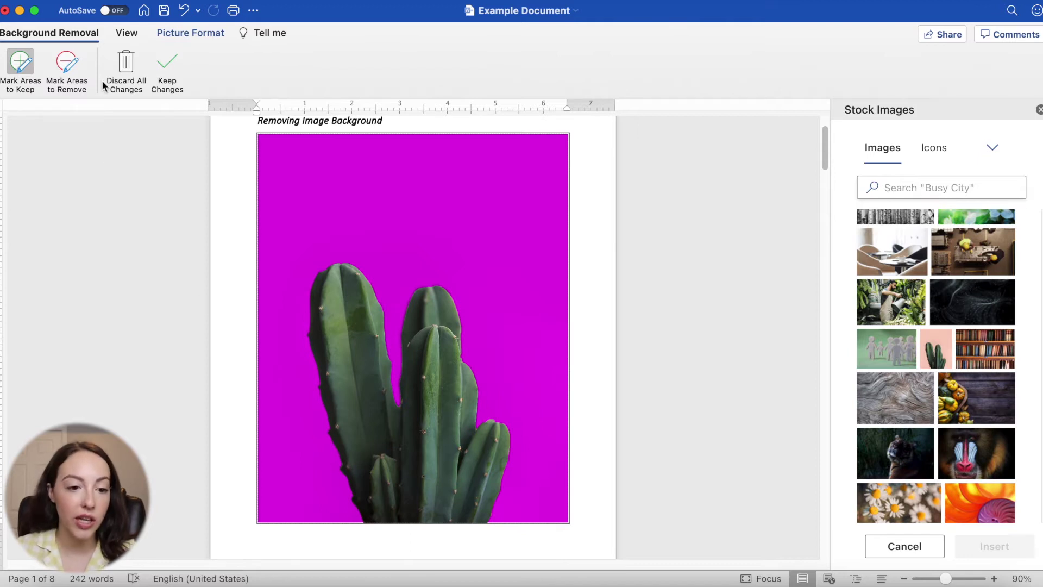
left_click(57, 66)
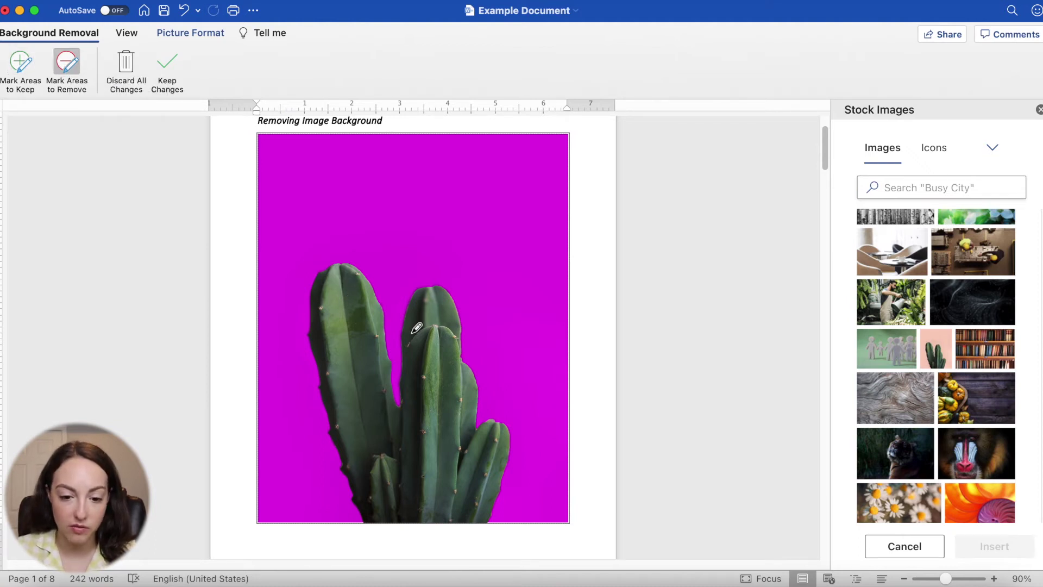
mouse_move(413, 331)
left_mouse_down()
mouse_move(427, 290)
mouse_move(456, 316)
mouse_move(443, 285)
left_mouse_up()
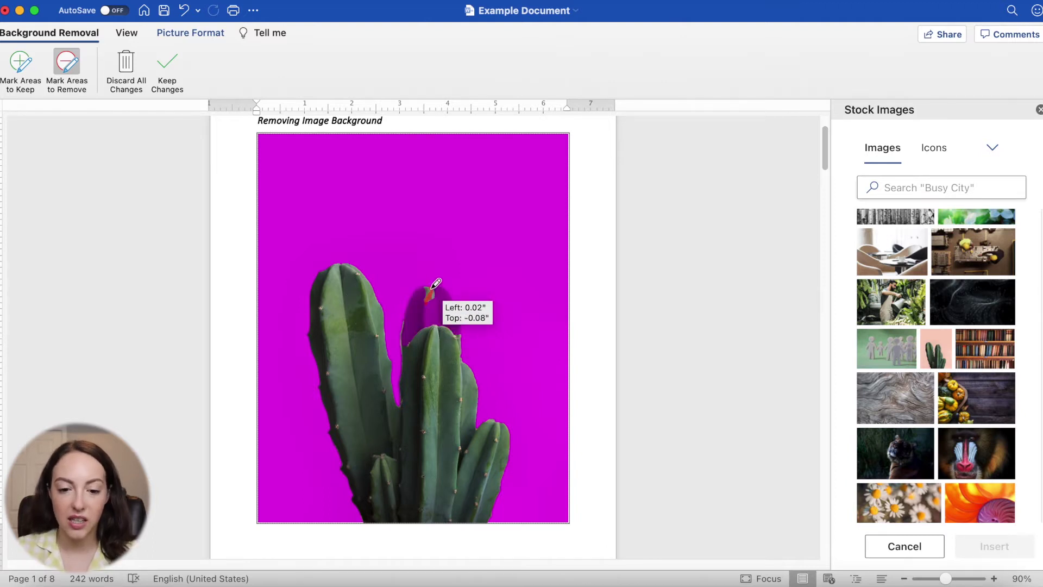
left_click_drag(443, 284, 452, 296)
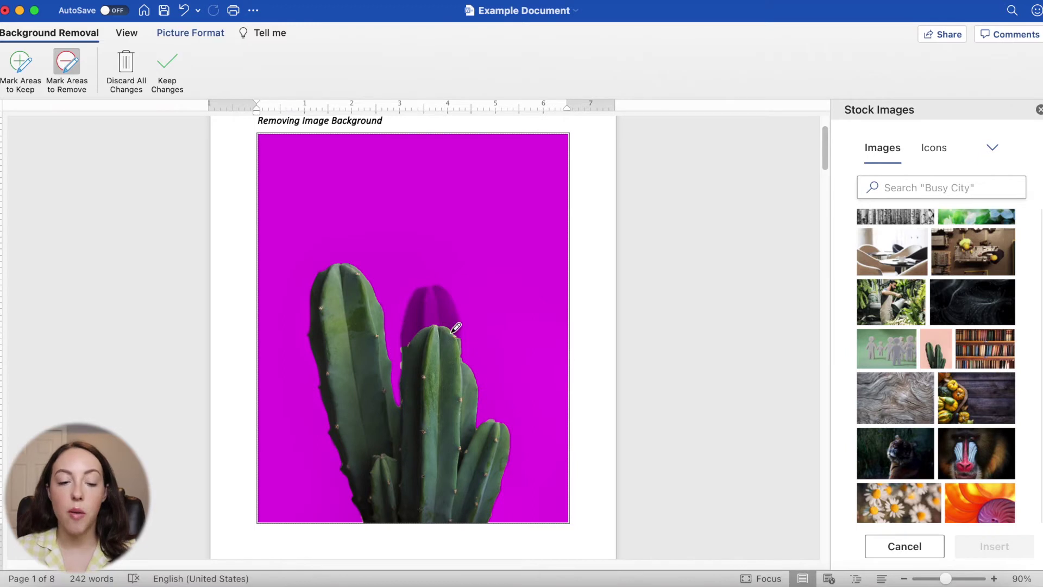
key("super+z")
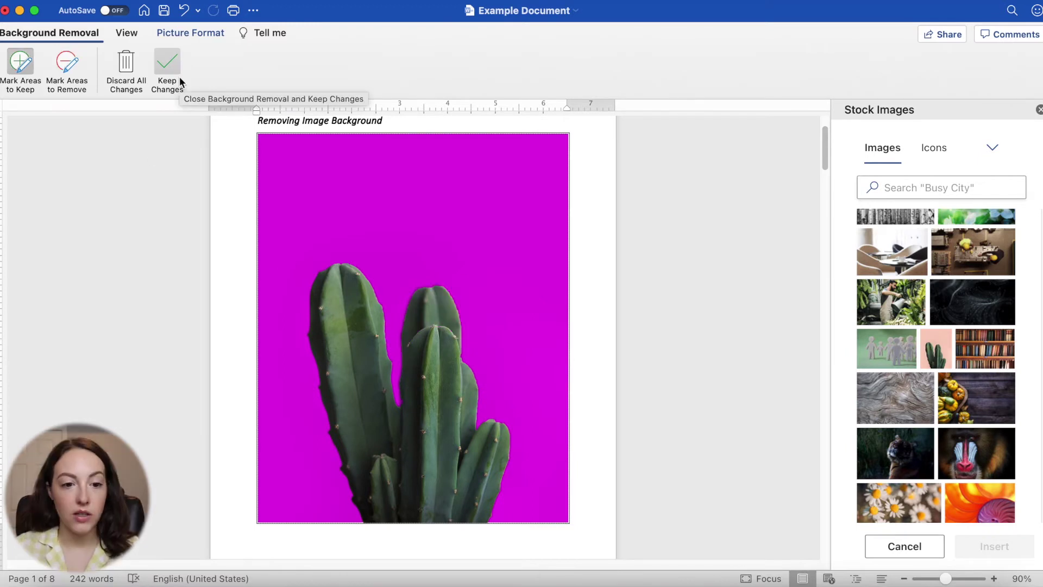
left_click(168, 66)
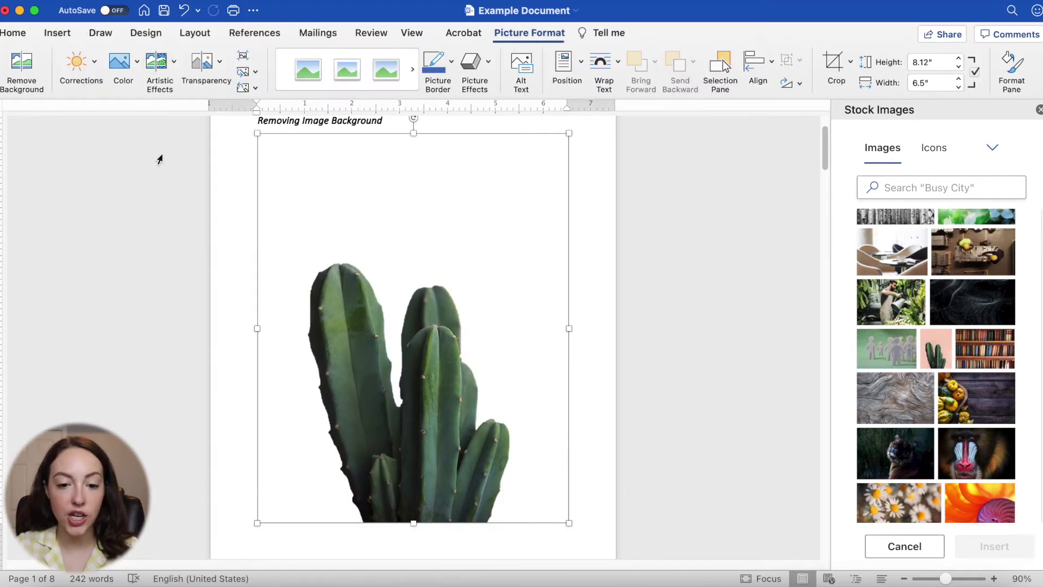
Save the cactus picture with Save as Picture as a PNG file named 'Cactus'.
left_click(598, 446)
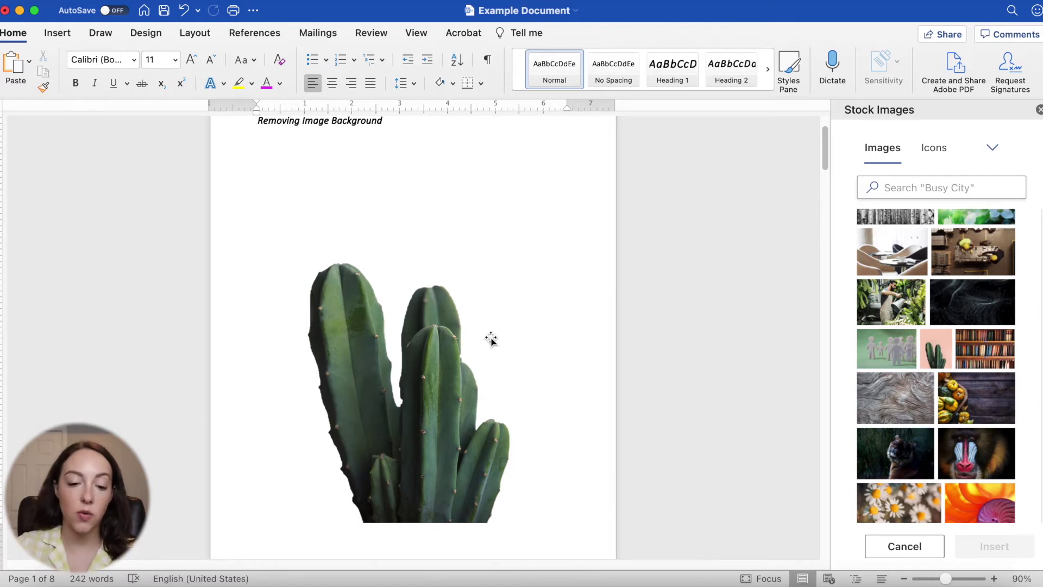
left_click(449, 356)
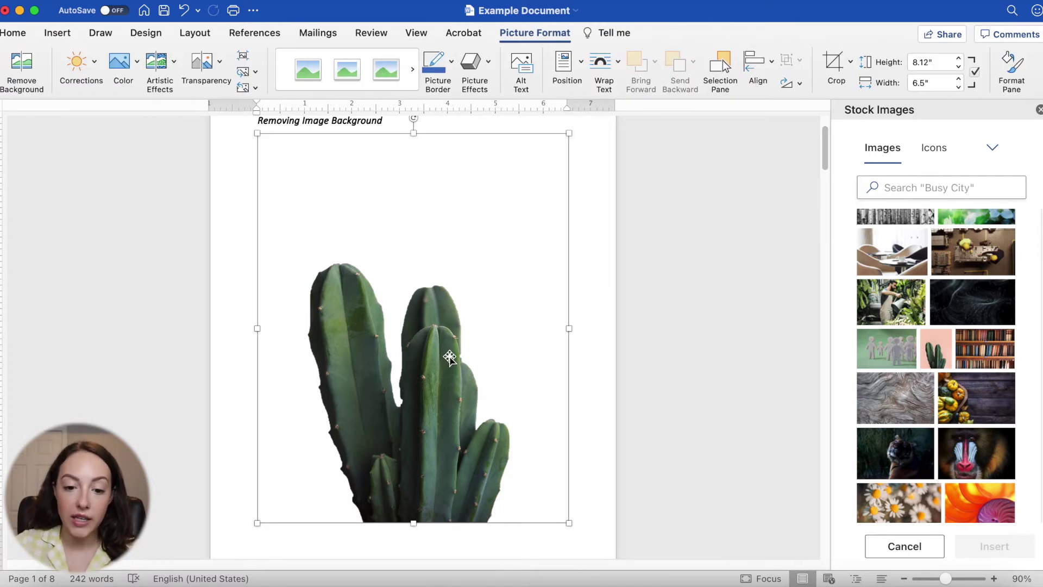
right_click(449, 357)
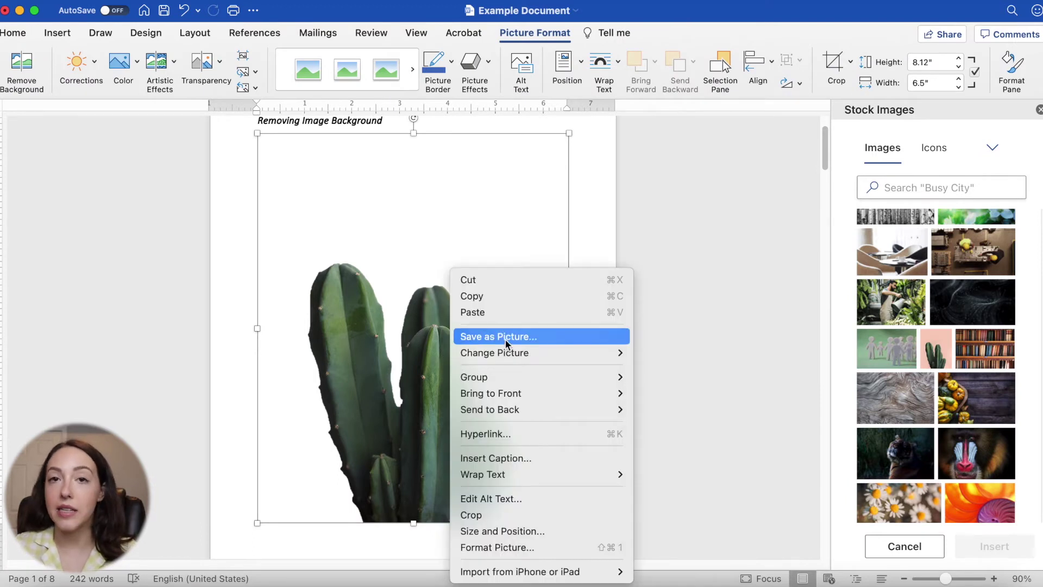
left_click(489, 337)
left_click(475, 225)
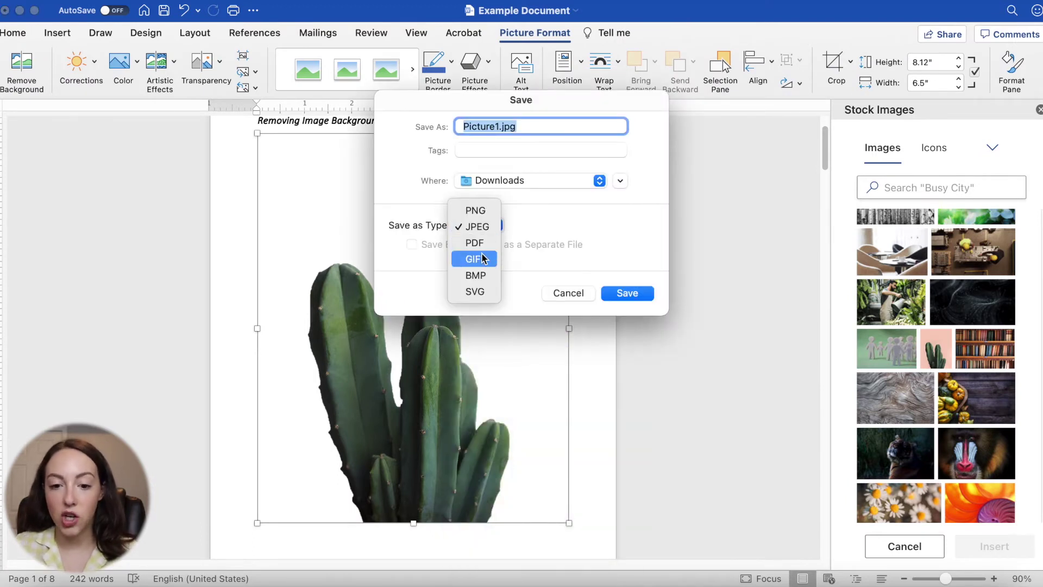
left_click(539, 220)
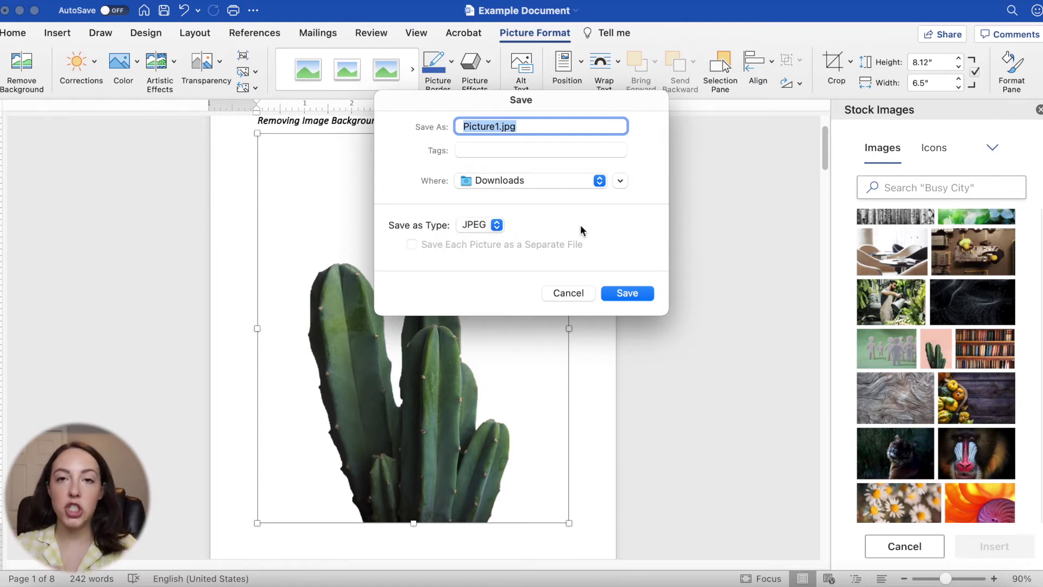
left_click(495, 226)
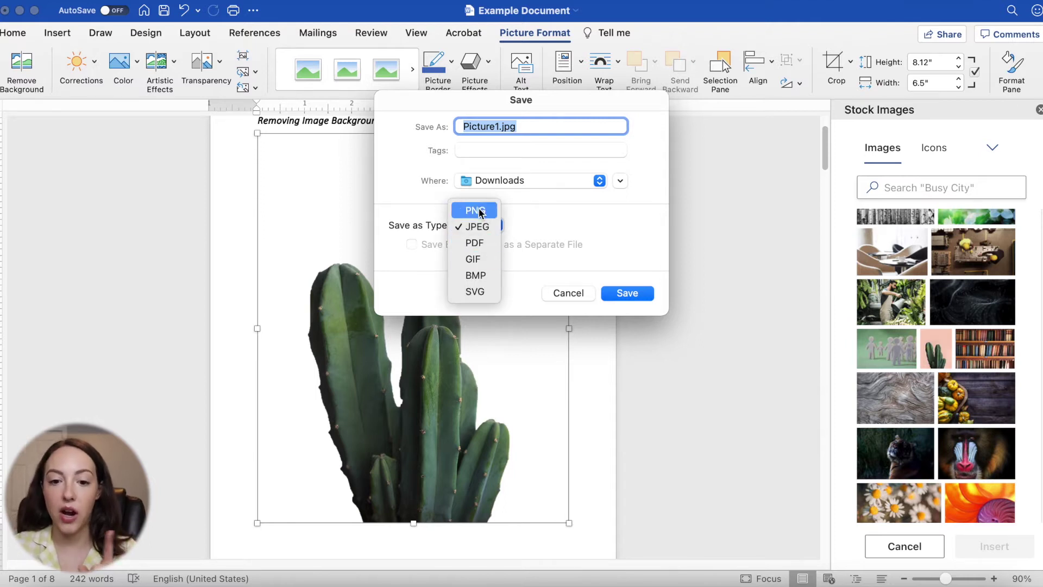
left_click(480, 211)
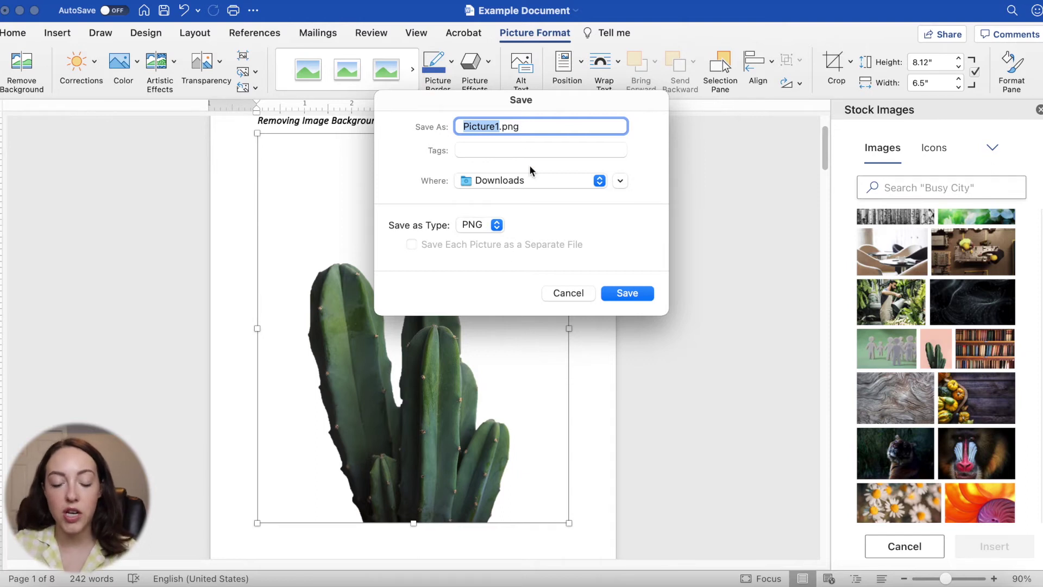
type("Cactu")
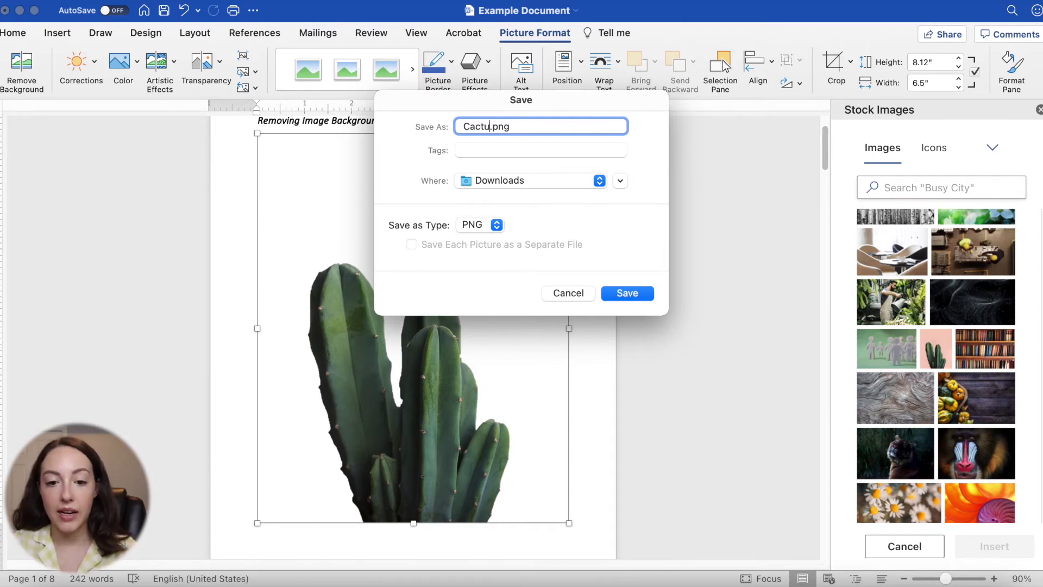
type("s")
key("Return")
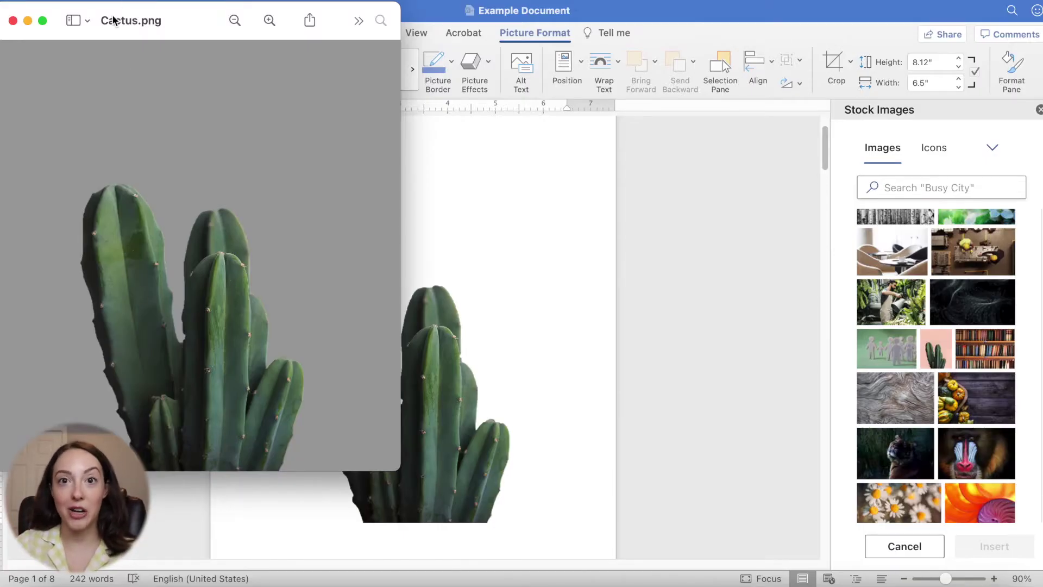
mouse_move(97, 21)
left_mouse_down()
mouse_move(235, 52)
mouse_move(108, 31)
left_mouse_up()
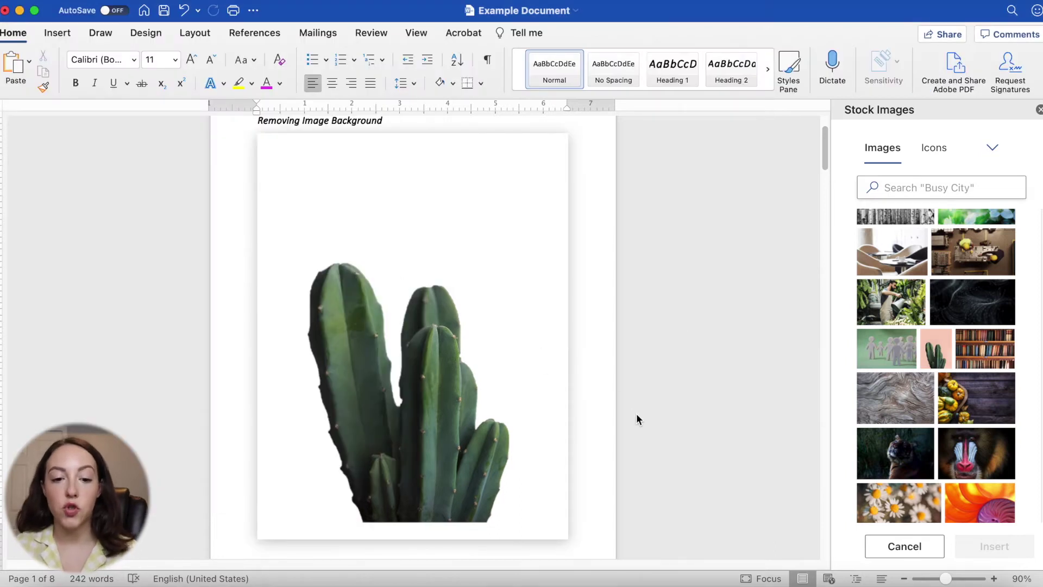
left_click_drag(389, 413, 540, 377)
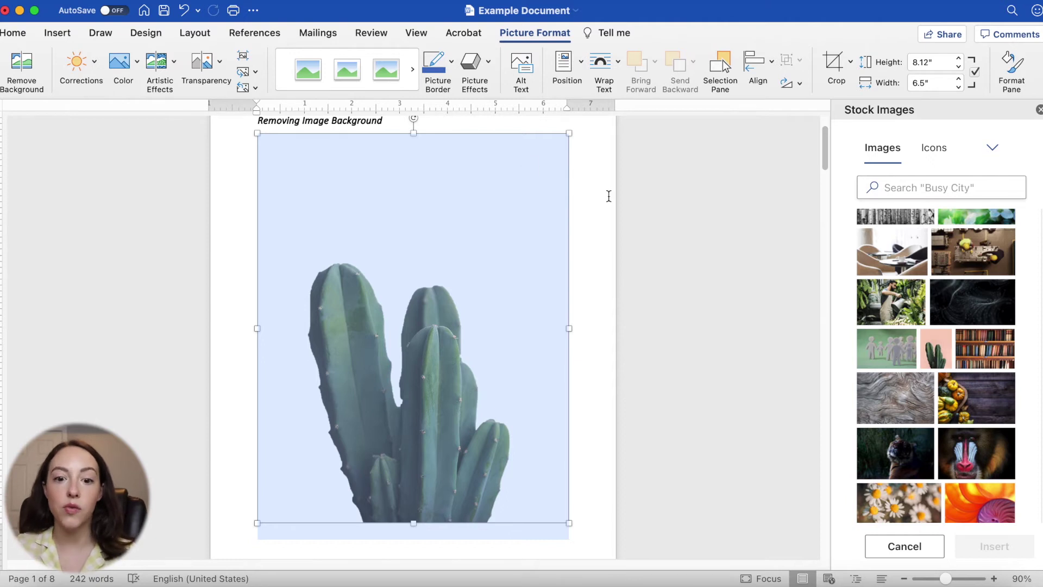
left_click(607, 196)
Give the cactus picture Square text wrapping and drag it lower and to the left.
left_click(427, 386)
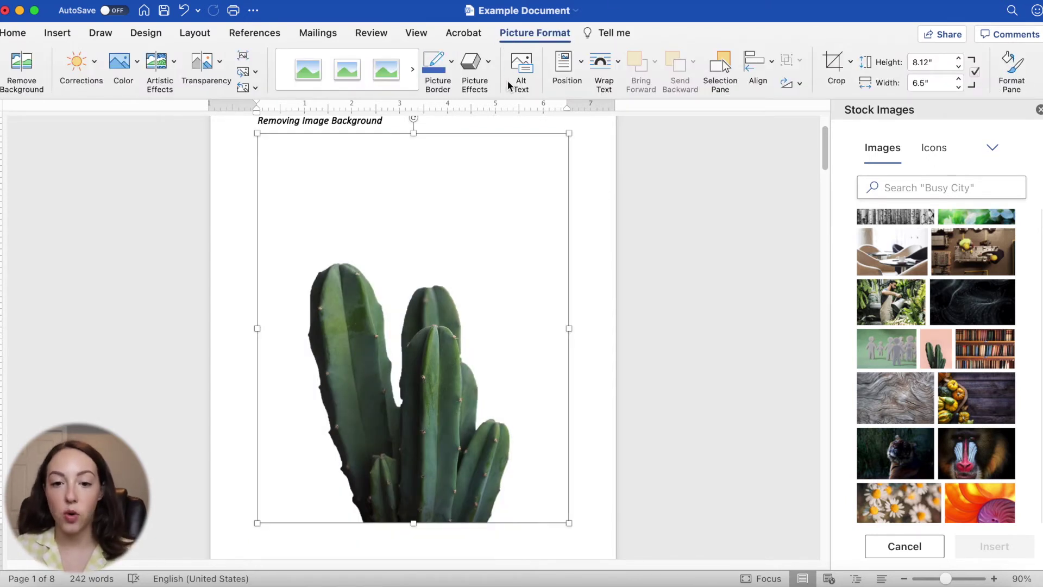
left_click(619, 64)
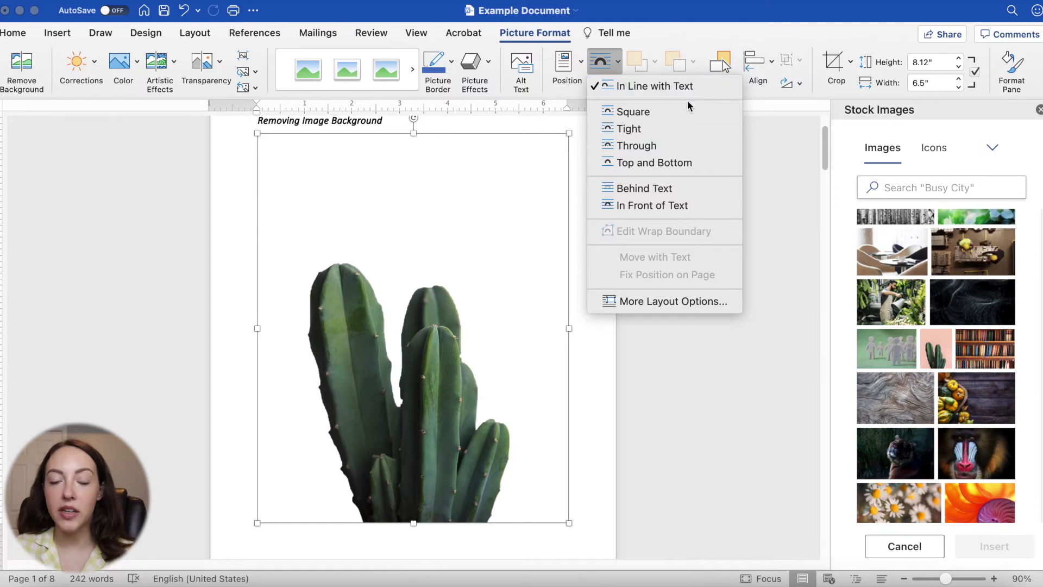
left_click(661, 113)
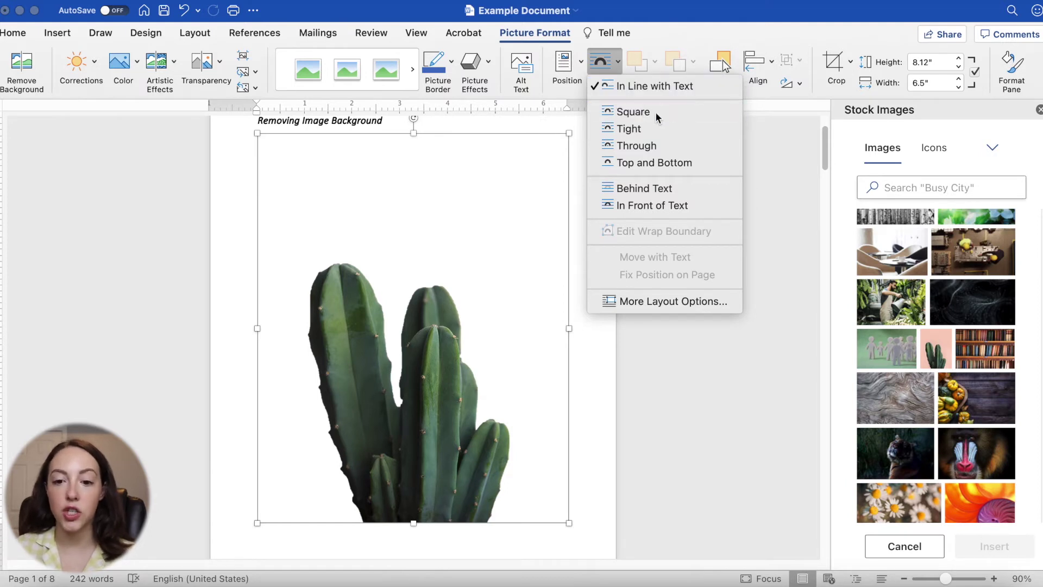
left_click_drag(441, 410, 430, 423)
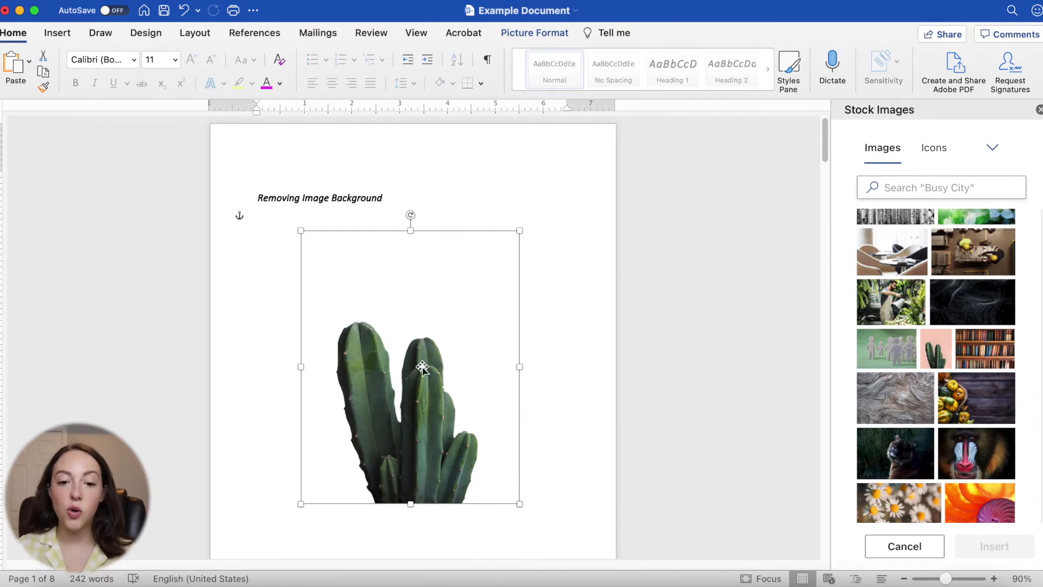
Crop the blank space above and left of the cactus, then move it up toward the heading.
left_click(523, 31)
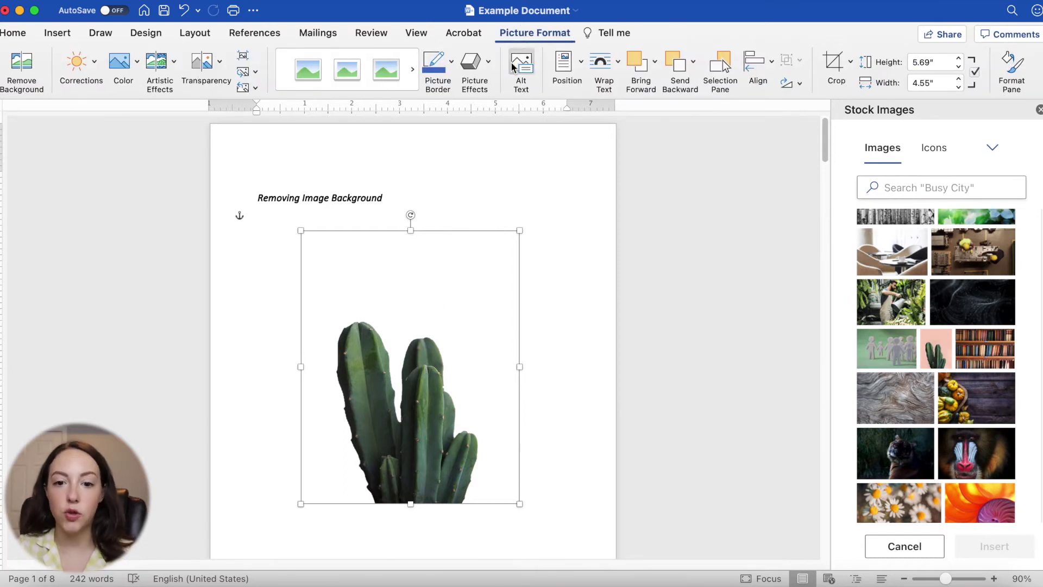
left_click(830, 69)
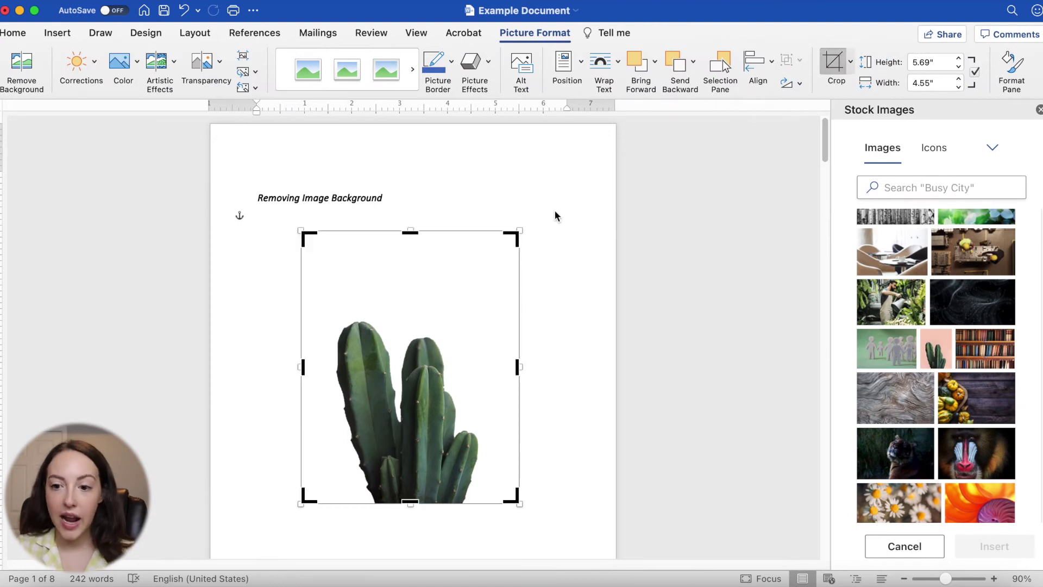
mouse_move(518, 232)
left_mouse_down()
mouse_move(487, 283)
mouse_move(483, 316)
left_mouse_up()
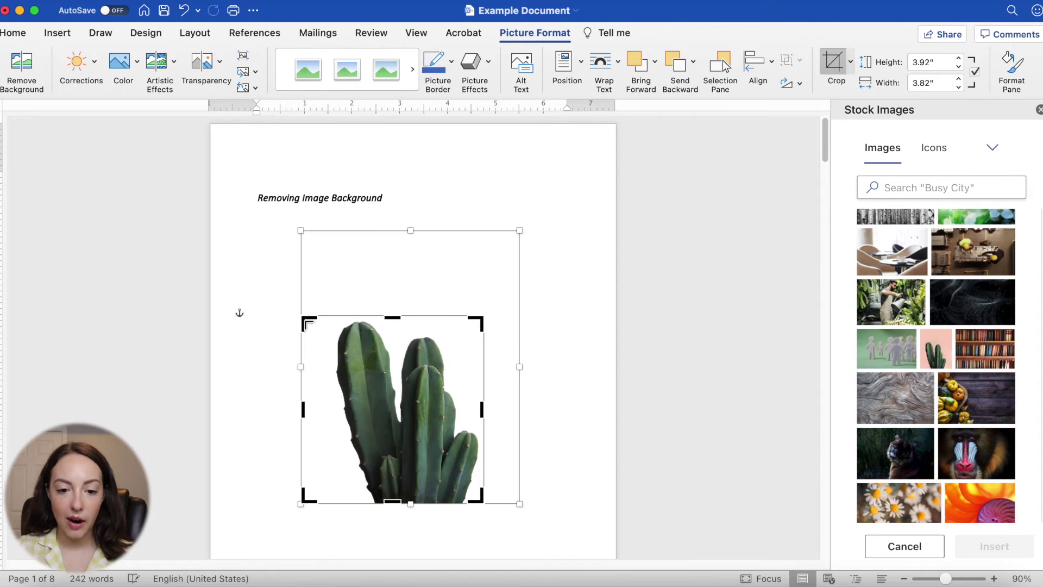
left_click_drag(308, 323, 329, 321)
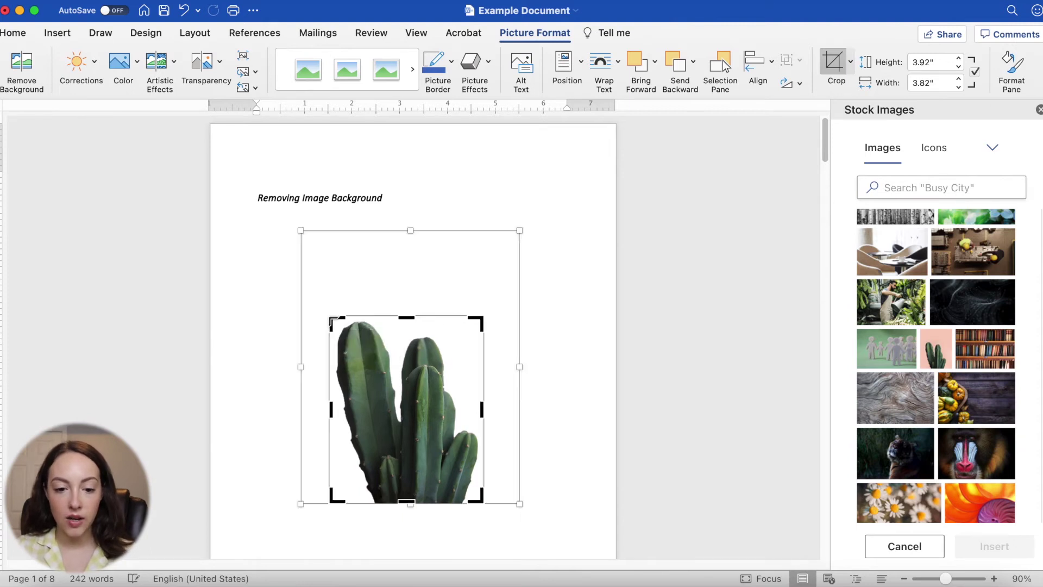
key("Escape")
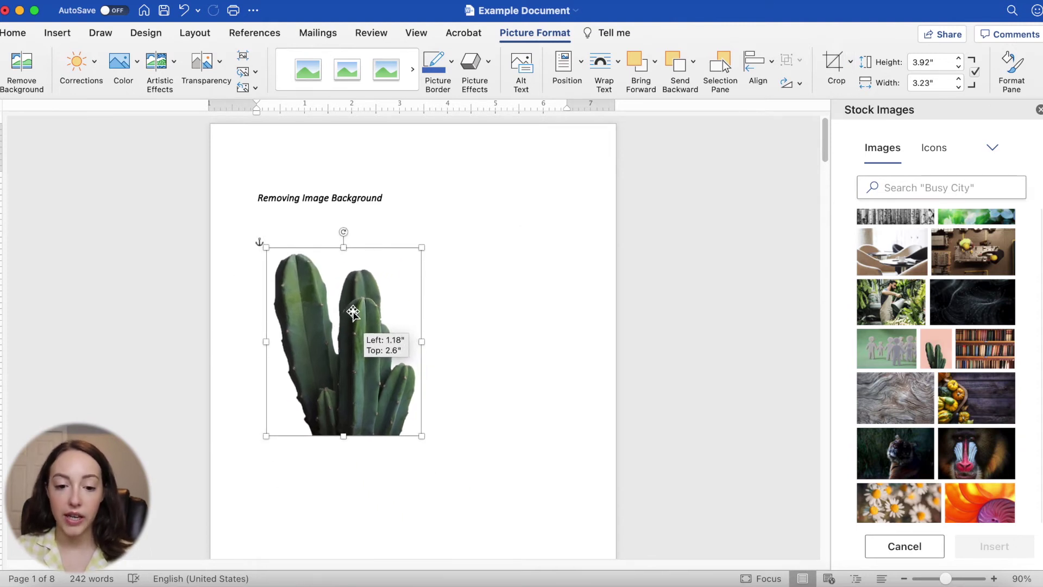
left_click_drag(416, 390, 346, 301)
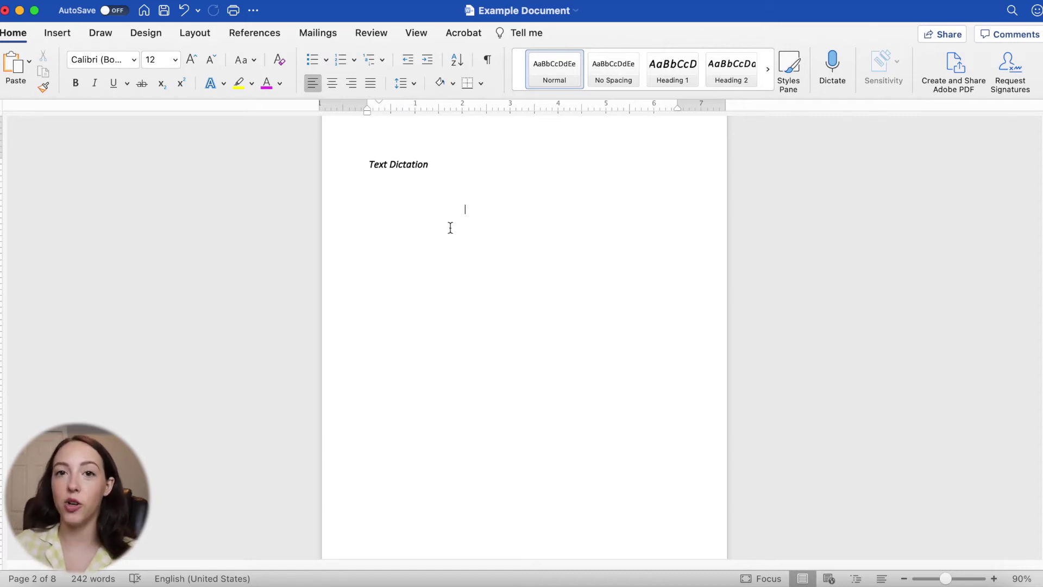
Dictate sentences below the Text Dictation heading, pause dictation, and open its settings.
left_click(380, 186)
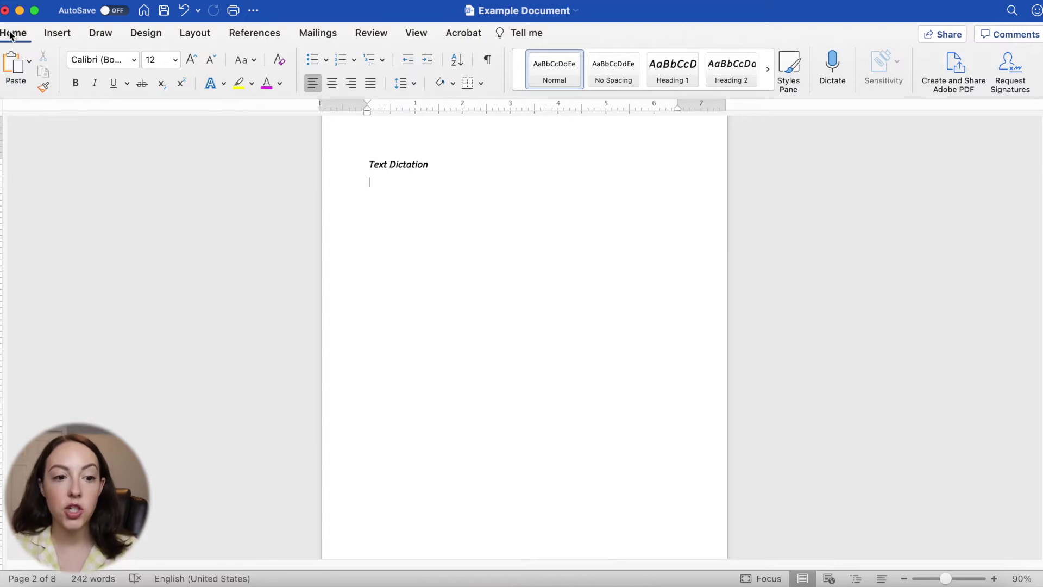
left_click(835, 64)
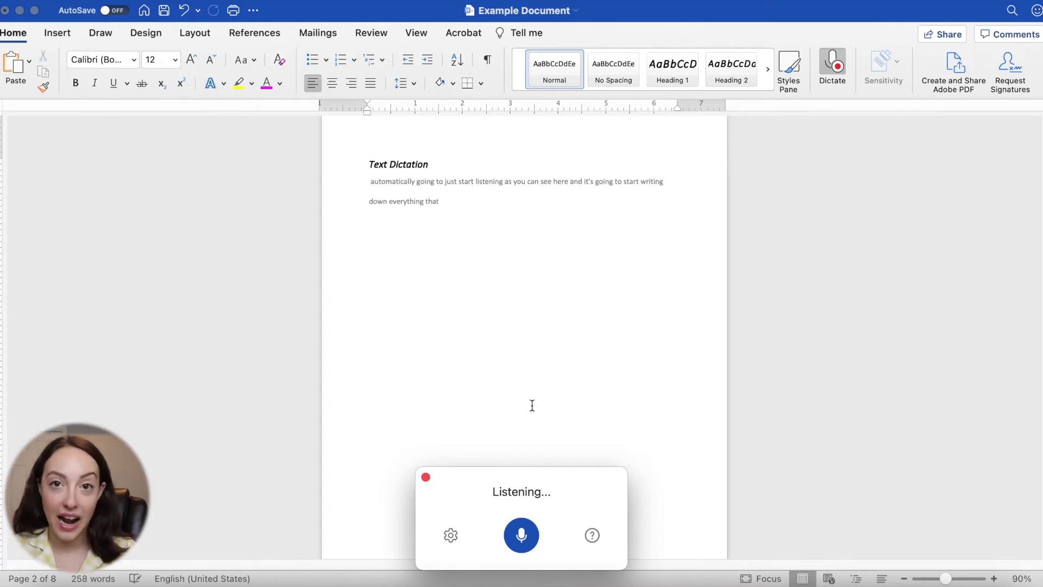
left_click(524, 541)
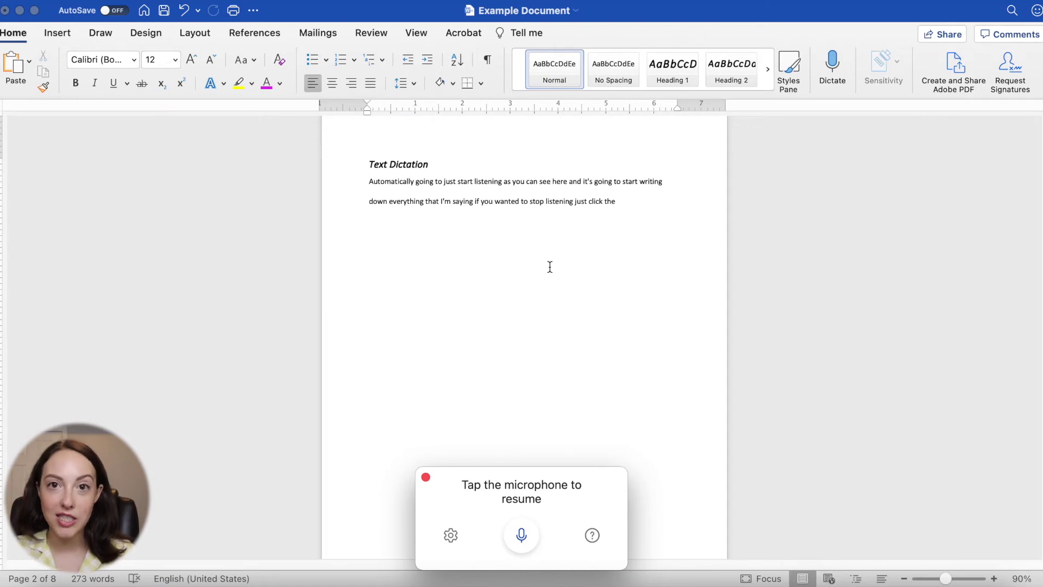
left_click(450, 535)
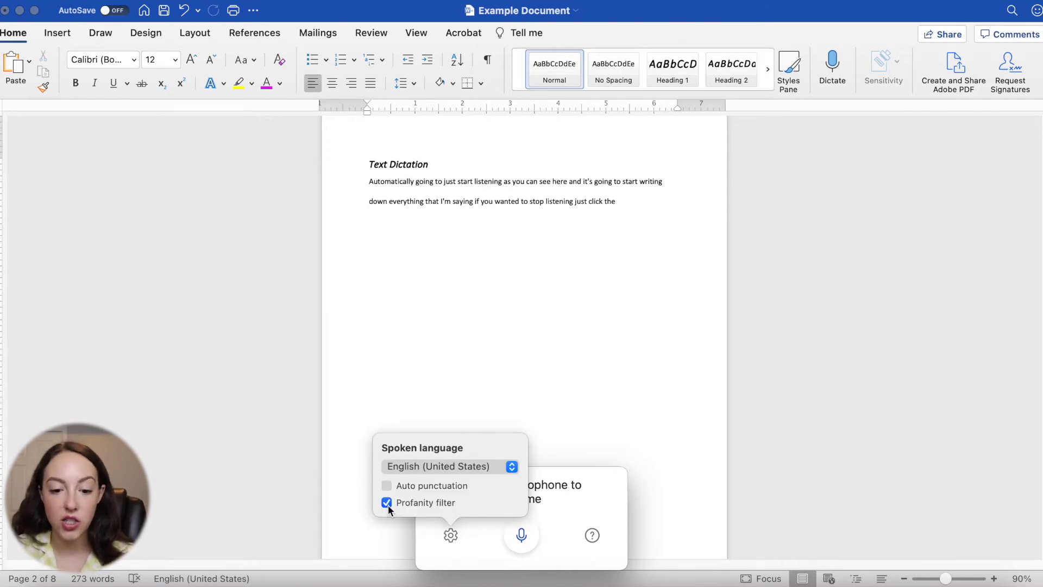
View the dictation Spoken language list, then close the dictation settings.
left_click(511, 468)
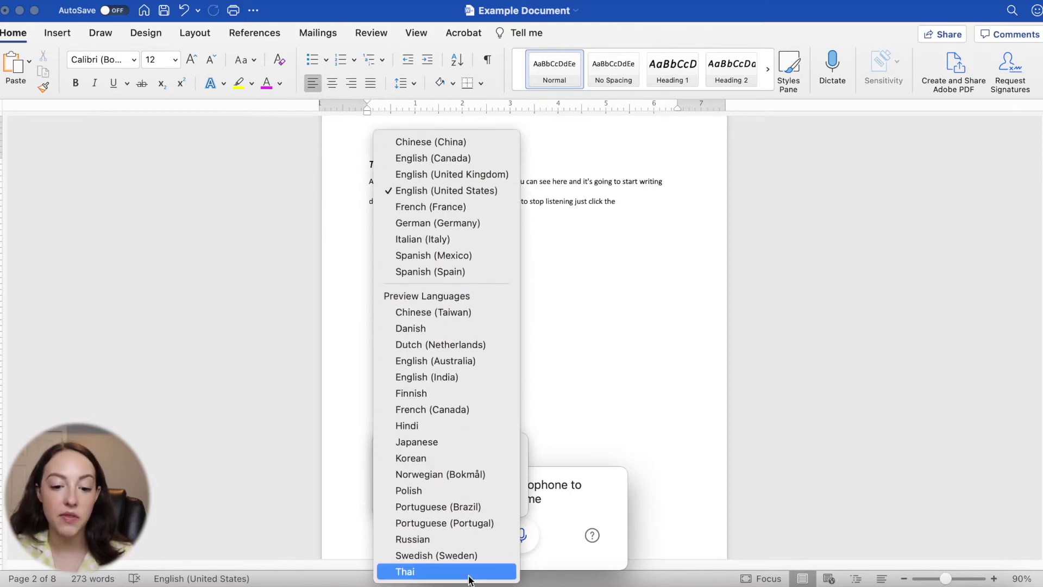
left_click(630, 324)
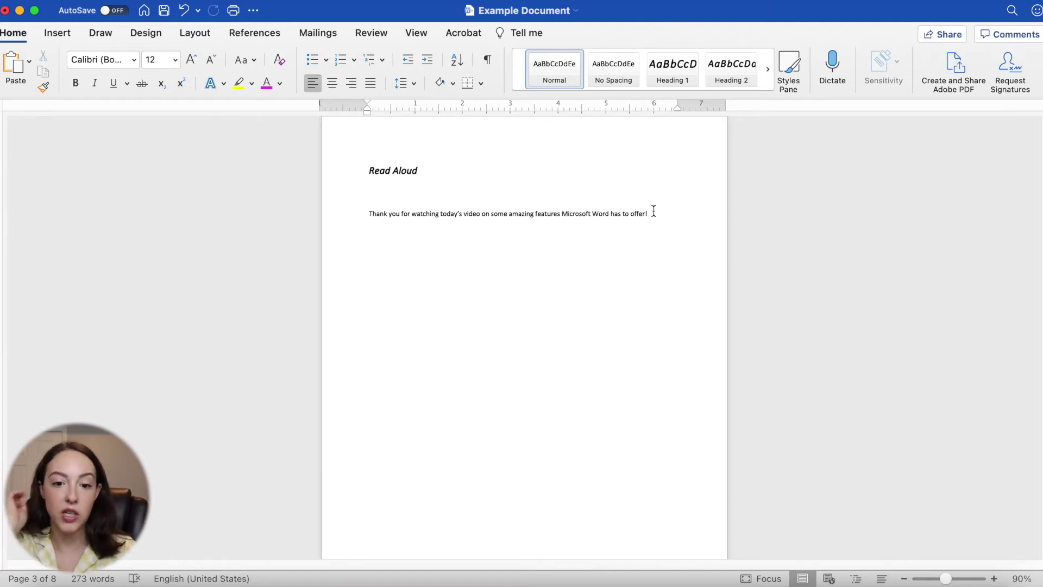
Have Read Aloud speak the thank-you sentence and show its speed and voice settings.
left_click(653, 211)
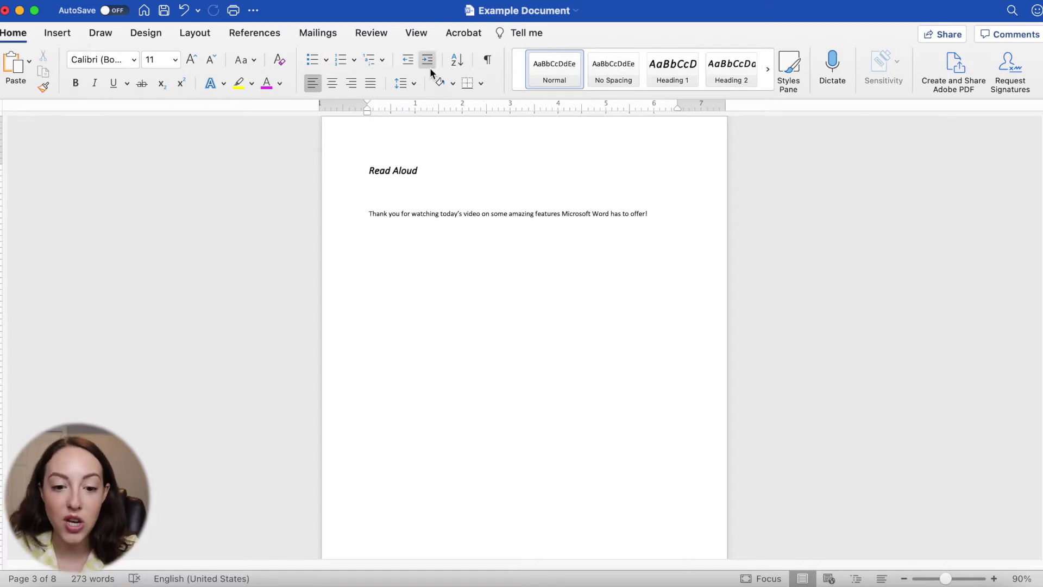
left_click(373, 39)
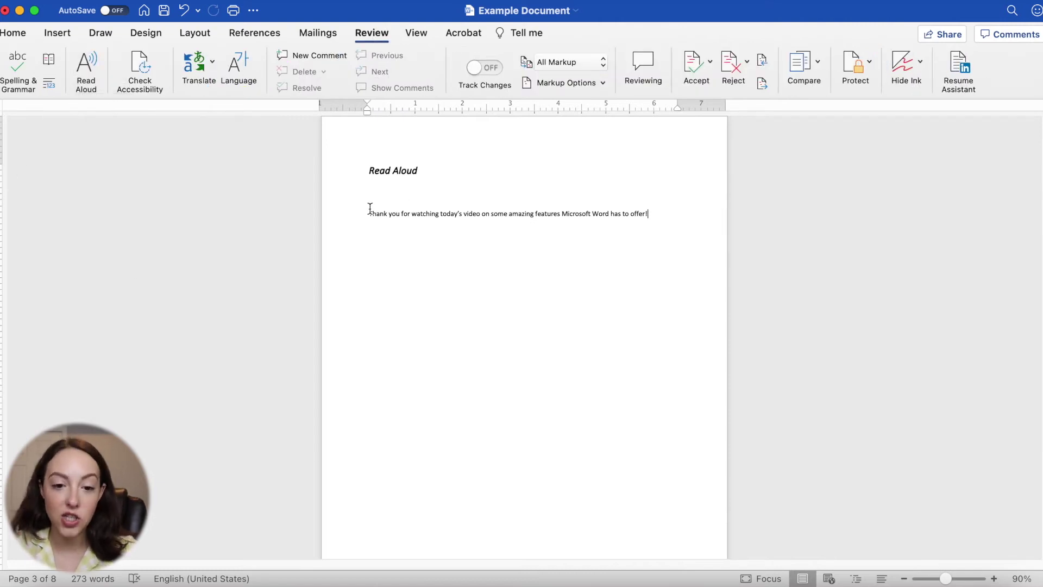
left_click(87, 71)
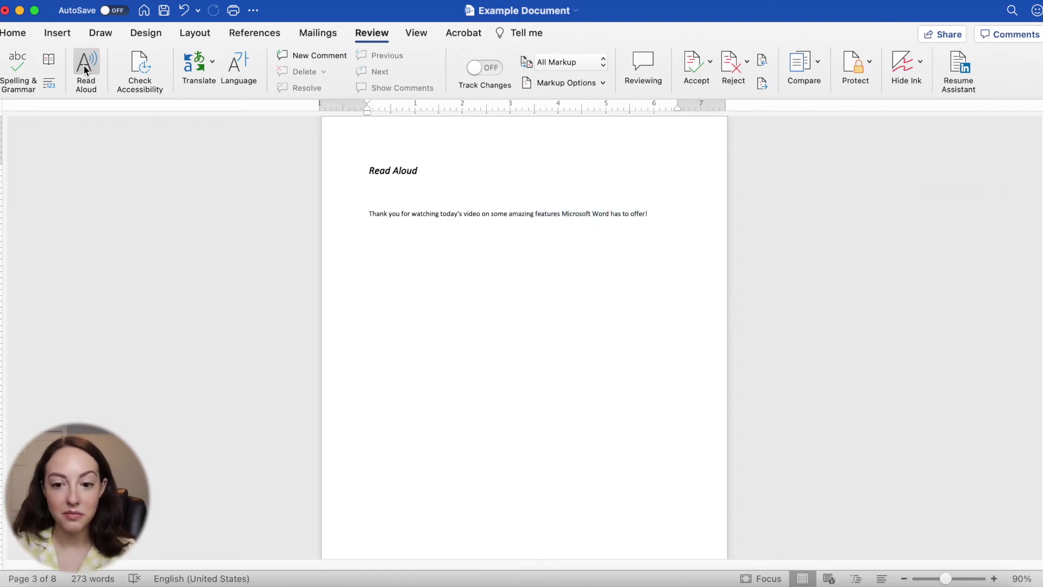
left_click(85, 69)
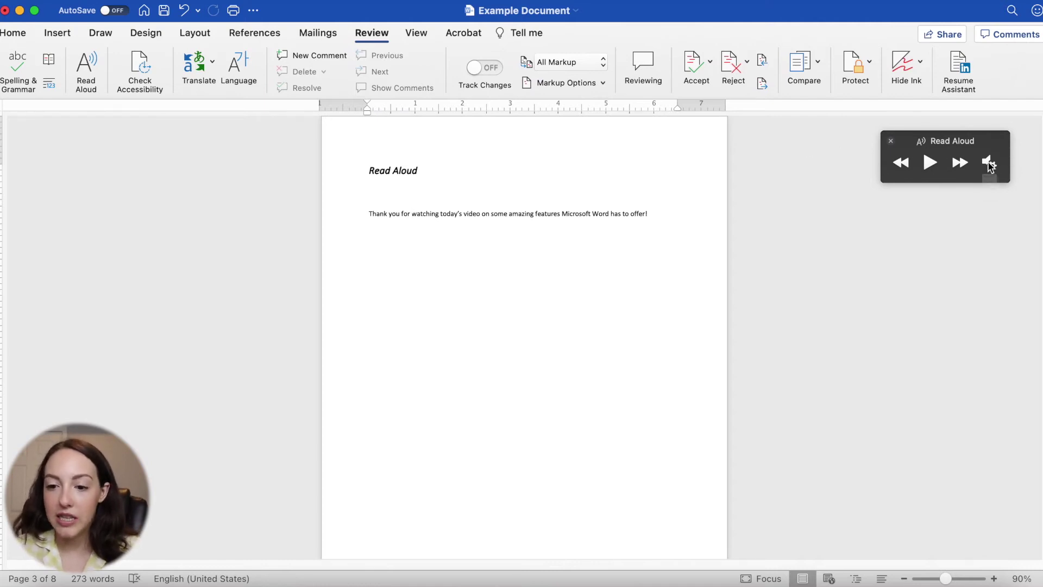
left_click(989, 163)
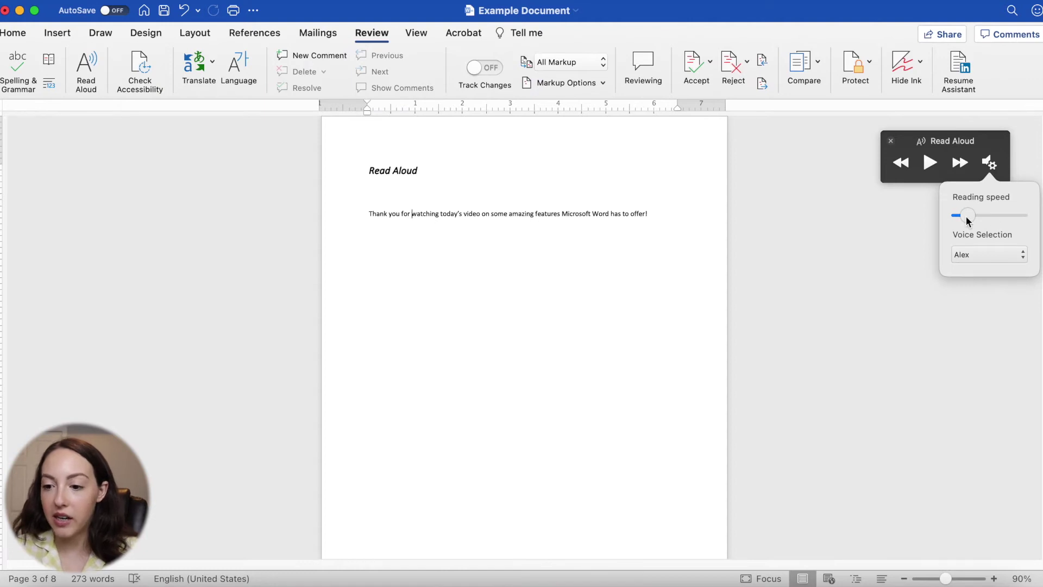
Check the Read Aloud voice list unchanged, then place the cursor at the letter's end.
left_click(1004, 255)
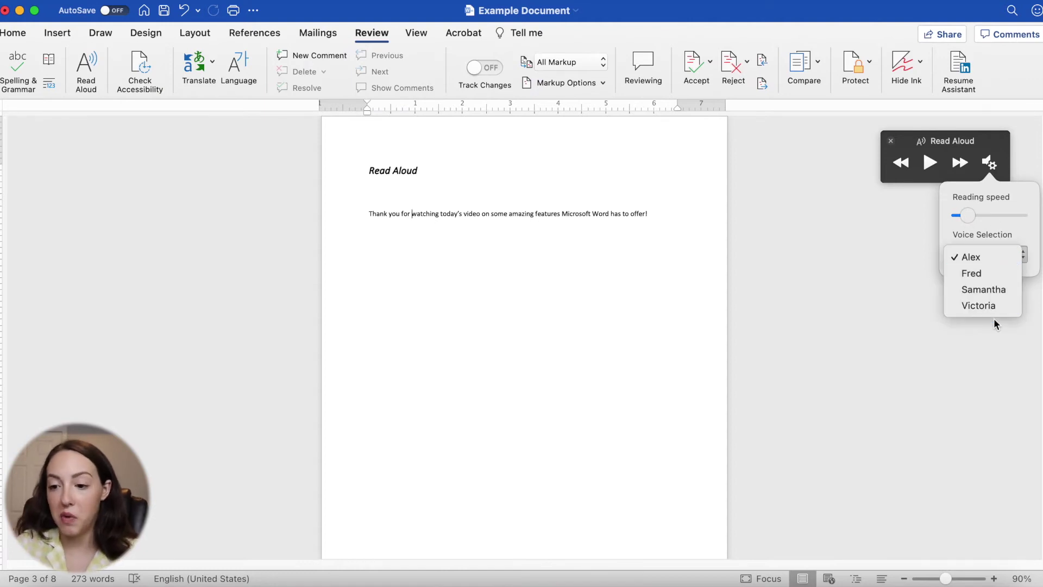
left_click(1005, 230)
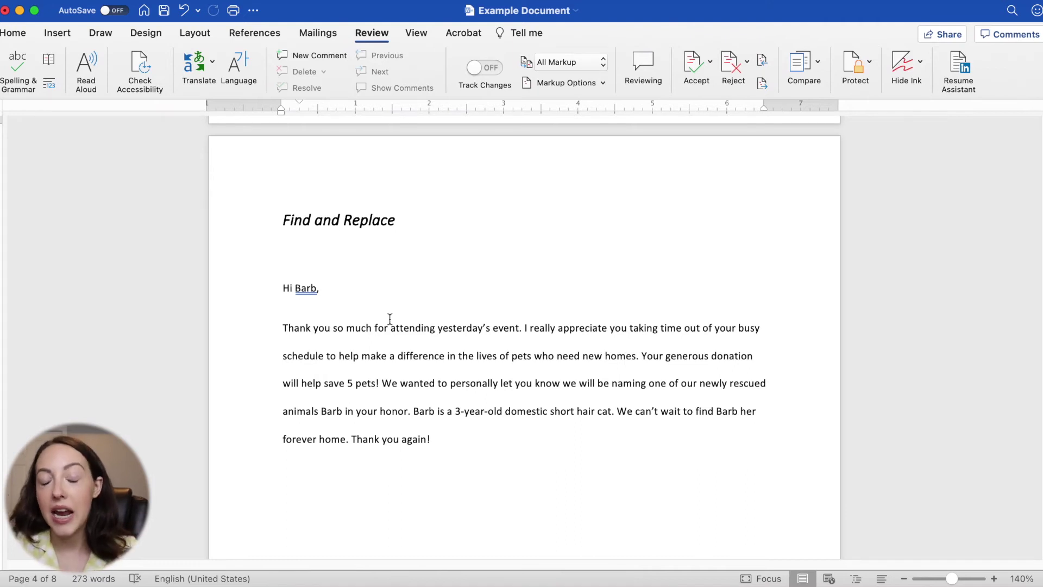
left_click(463, 440)
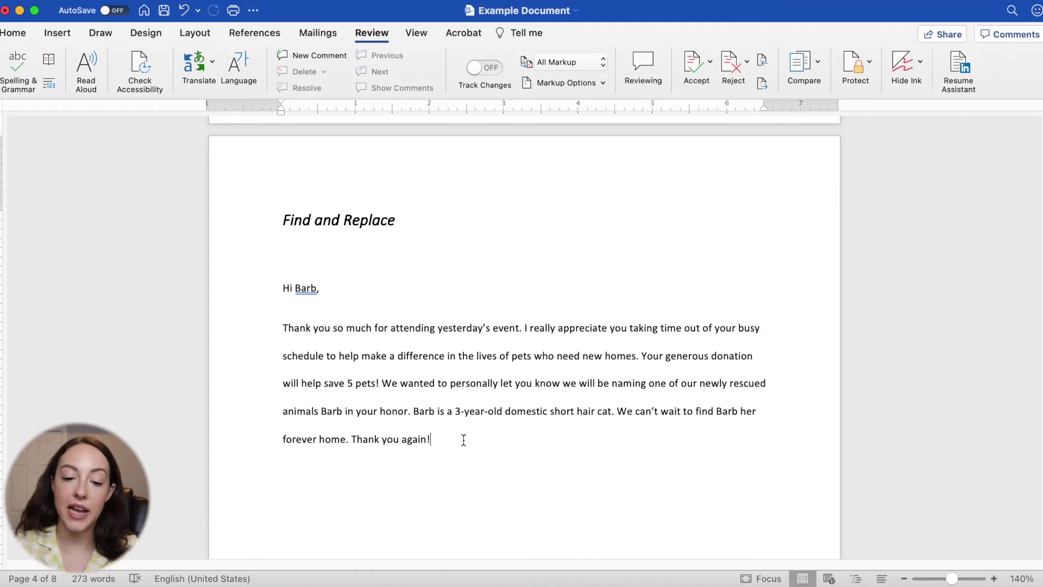
Search the letter for 'barb' and step through each of its matches.
key("super+f")
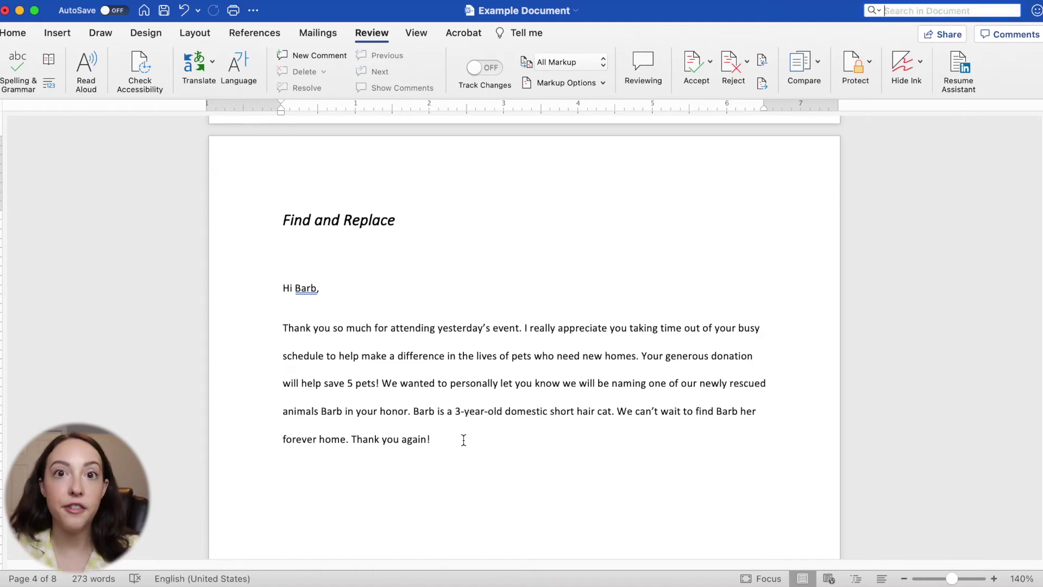
type("ba")
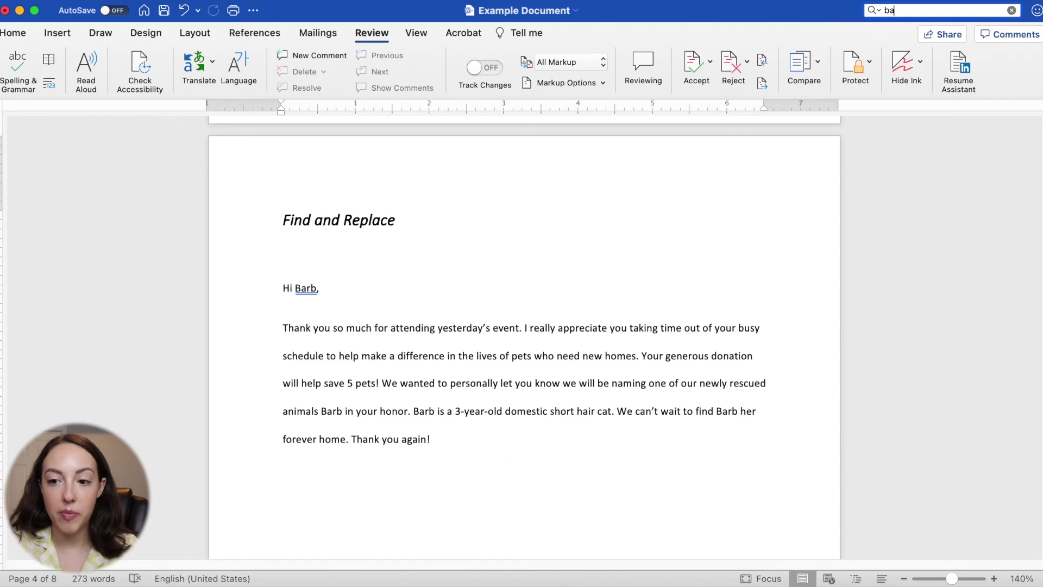
type("rb")
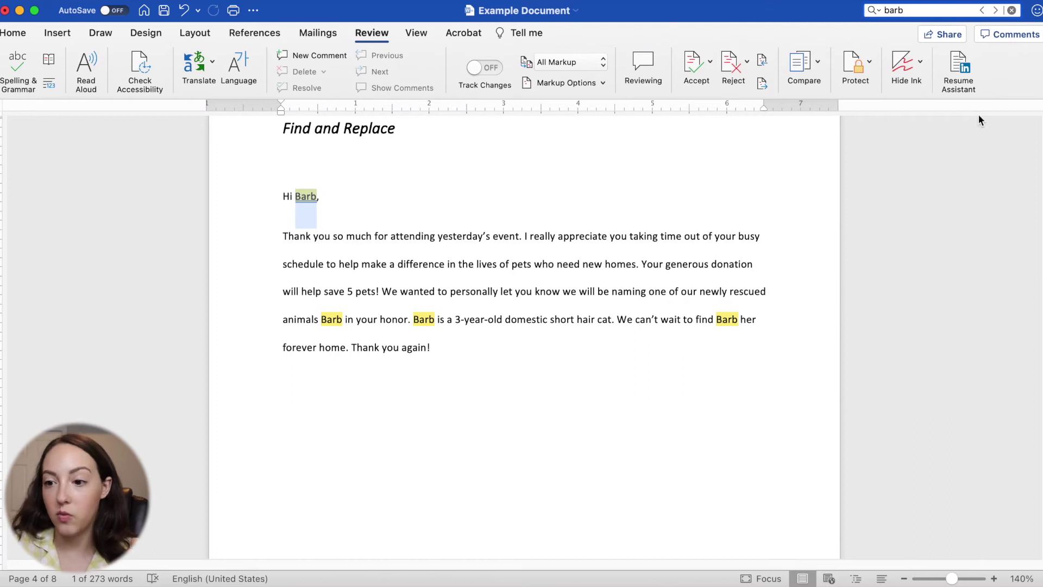
left_click(998, 11)
left_click(998, 10)
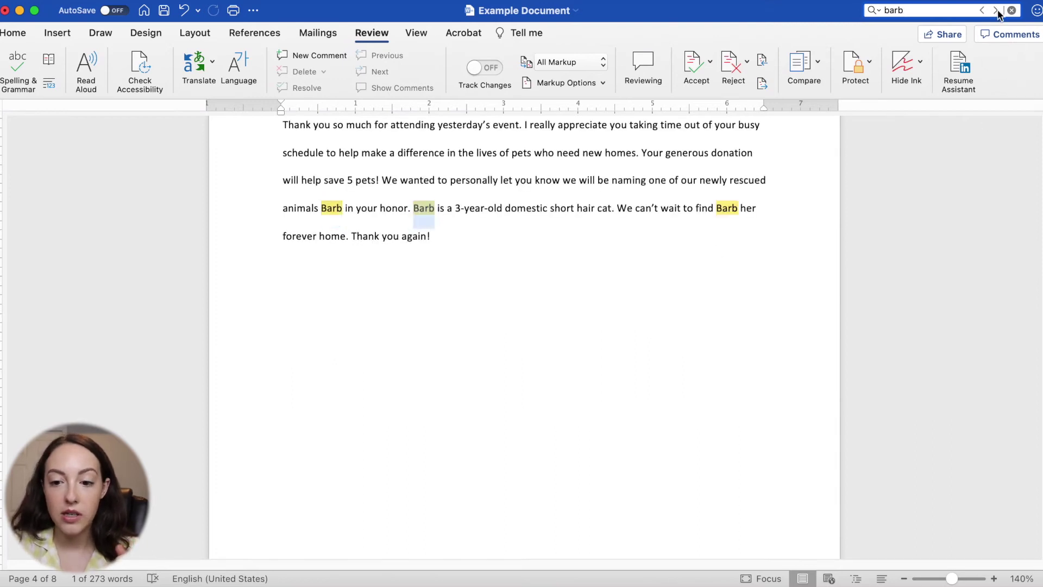
left_click(997, 10)
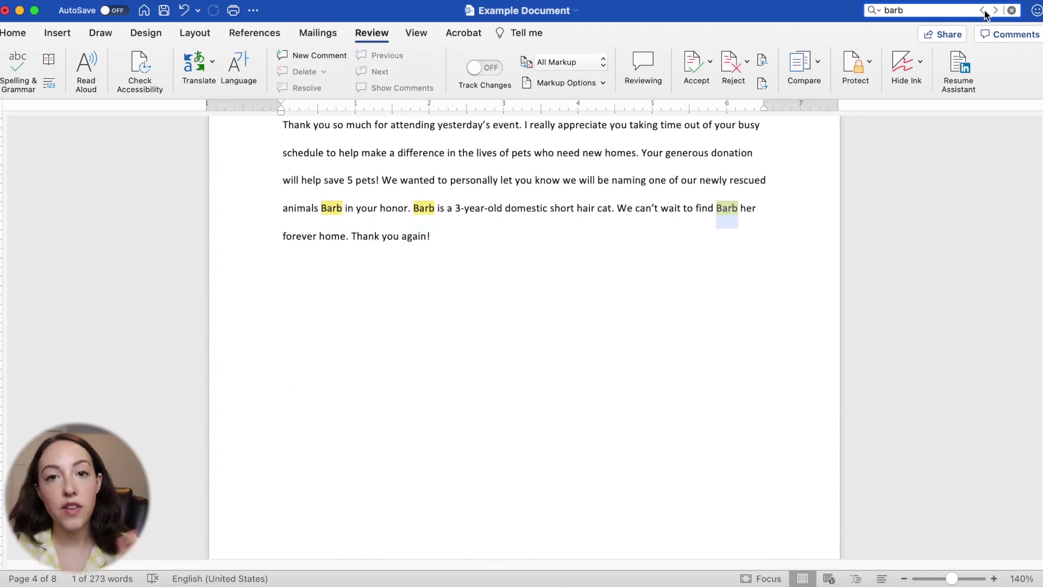
scroll(654, 291, "up", 5)
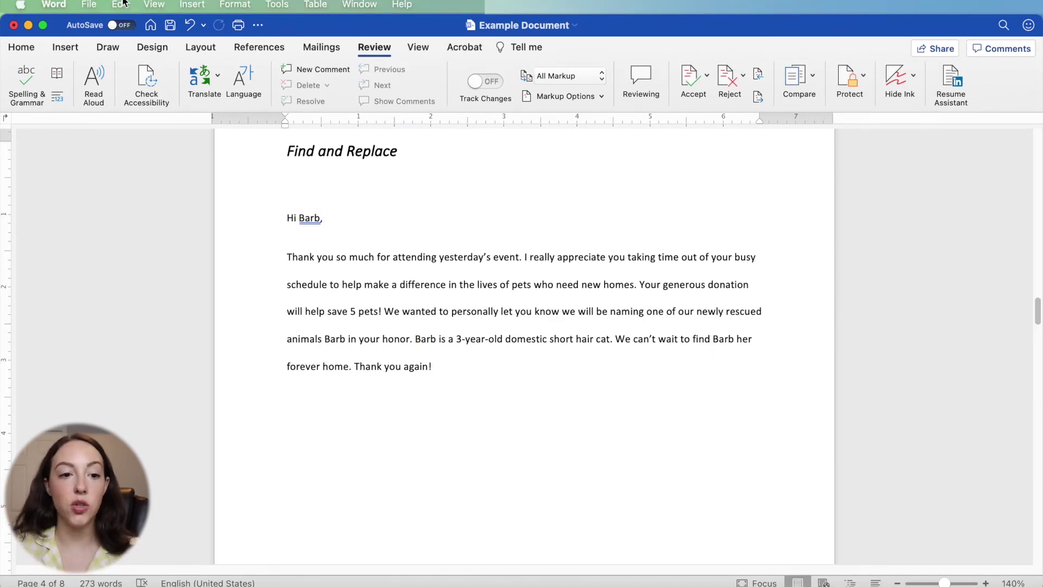
left_click(120, 4)
mouse_move(163, 201)
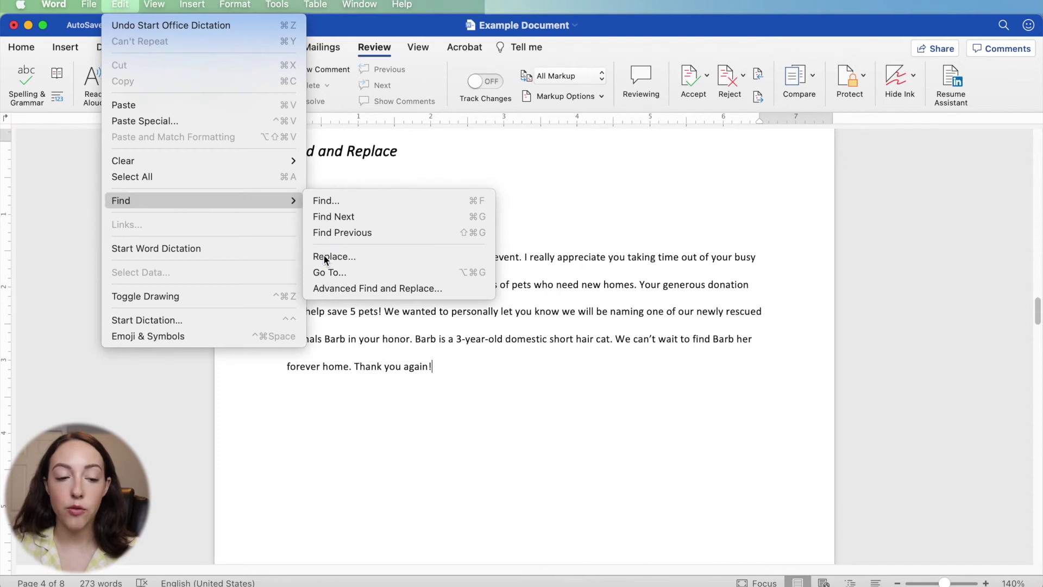
Replace every 'barb' in the letter with 'Samantha' using Replace All.
left_click(324, 256)
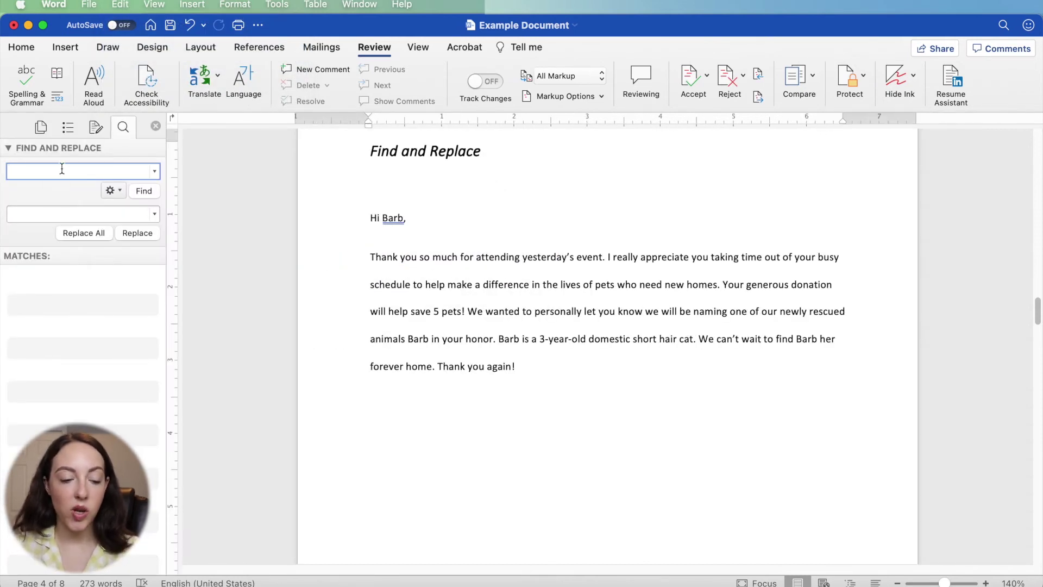
type("barb")
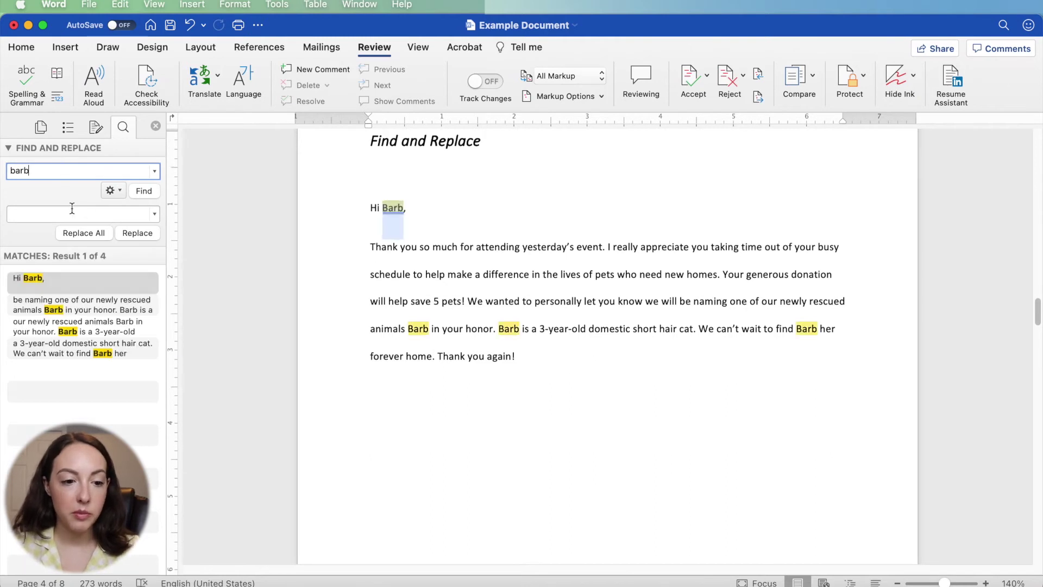
left_click(71, 212)
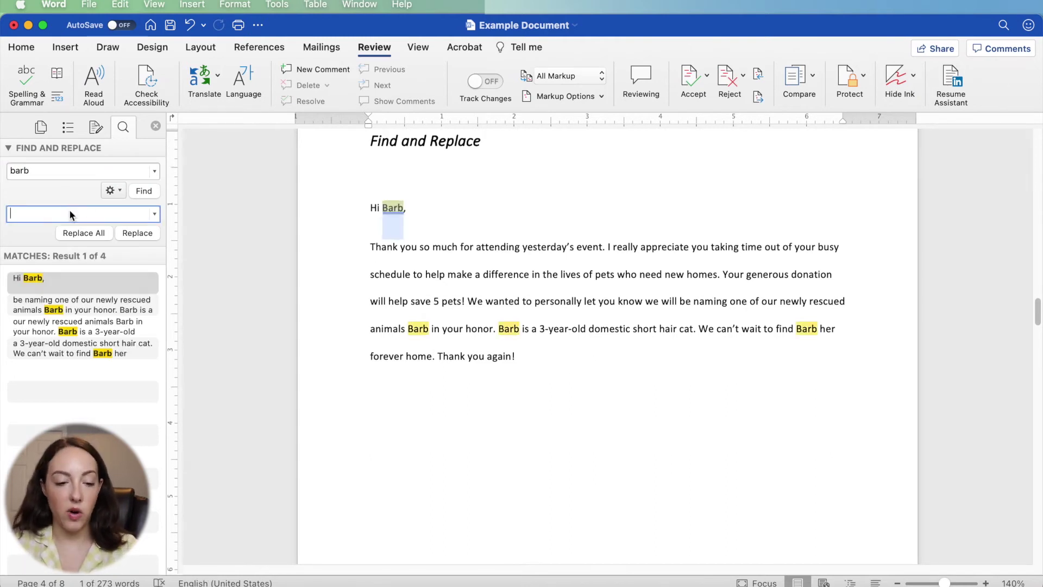
type("Samantha")
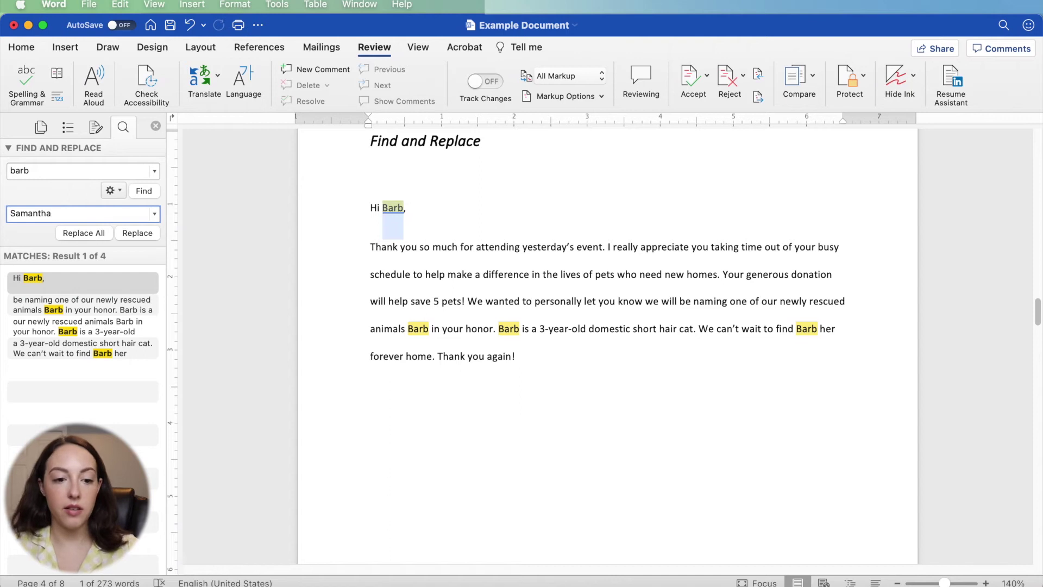
left_click(86, 234)
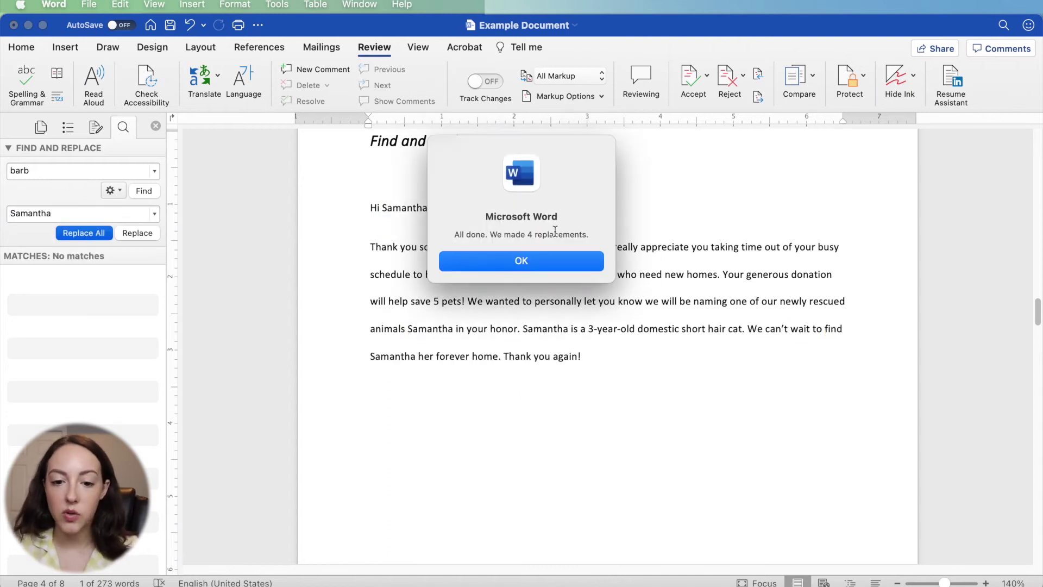
left_click(522, 261)
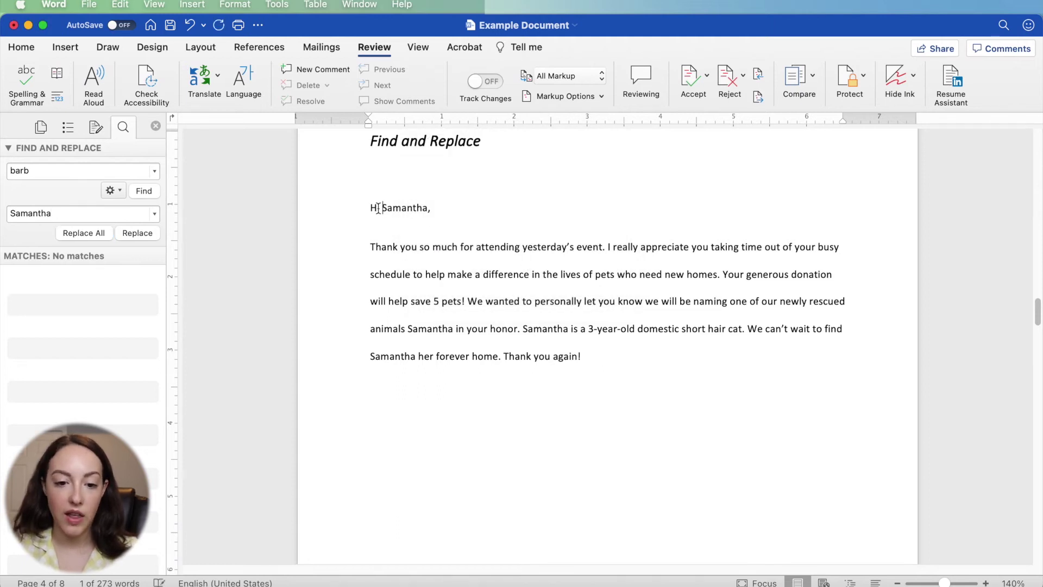
Highlight the new 'Samantha' in the greeting and body to check the replacements.
left_click_drag(382, 208, 428, 209)
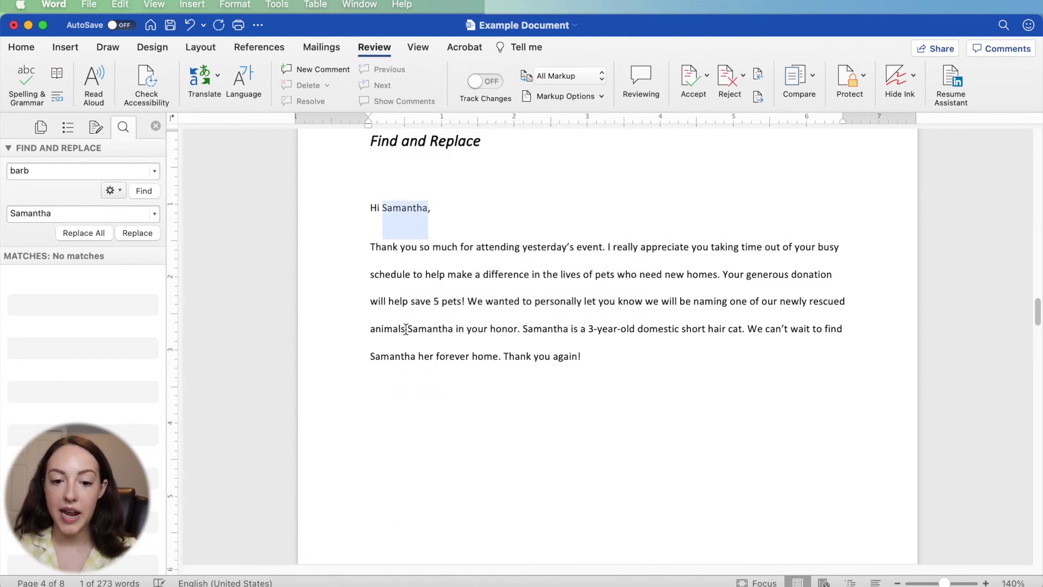
left_click_drag(407, 328, 455, 330)
left_click(638, 360)
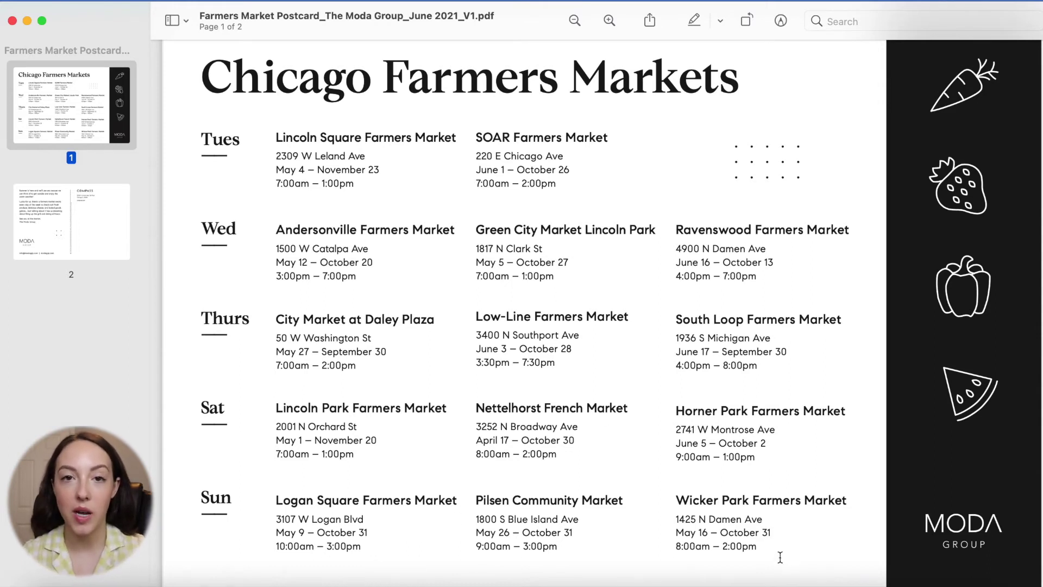
Select the Ravenswood through Wicker Park market listings as text in the postcard PDF.
mouse_move(758, 546)
left_mouse_down()
mouse_move(677, 500)
mouse_move(330, 95)
left_mouse_up()
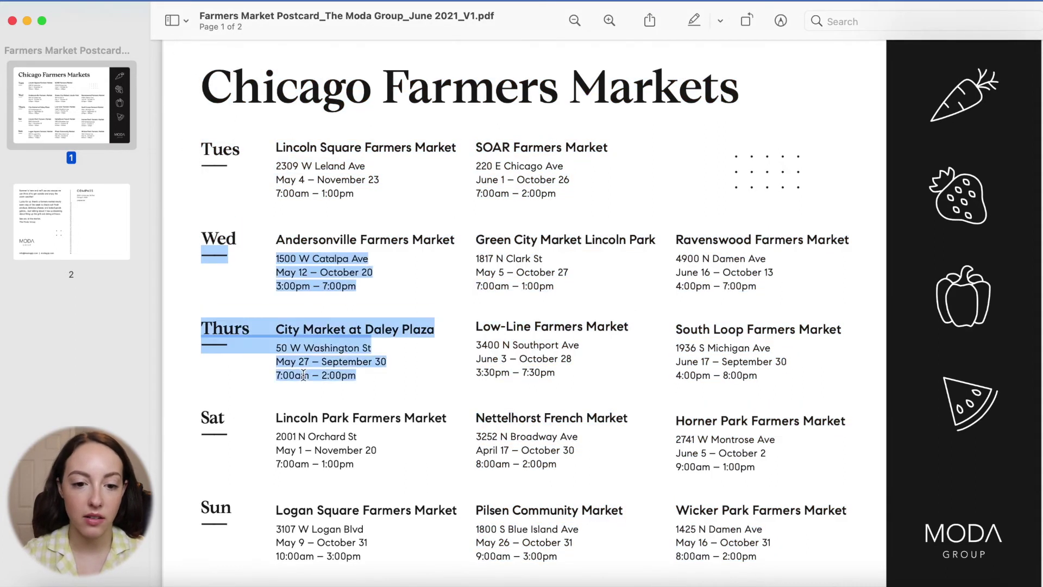
mouse_move(330, 96)
left_mouse_down()
mouse_move(506, 337)
mouse_move(628, 420)
mouse_move(272, 184)
left_mouse_up()
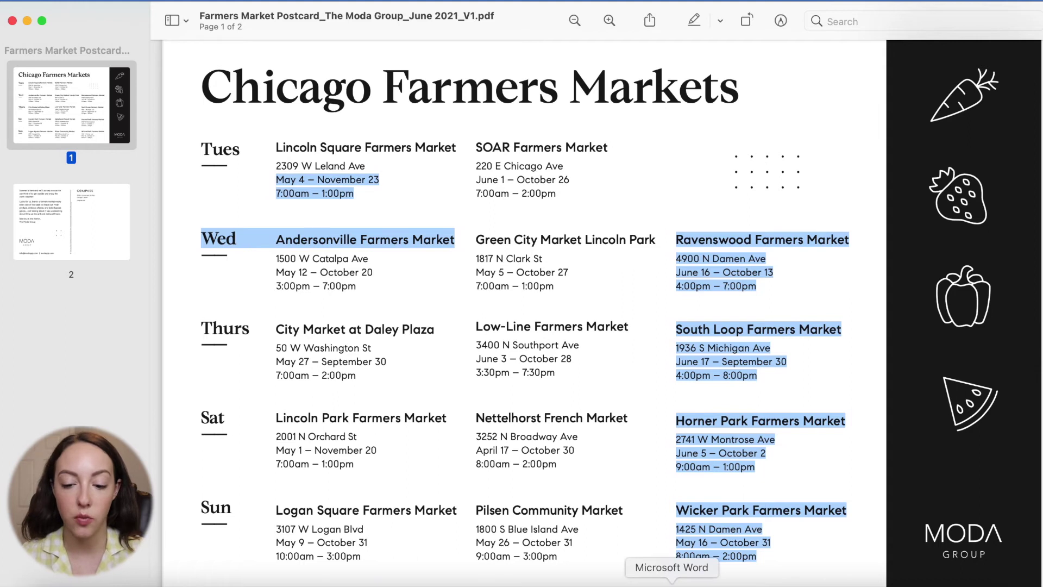
left_click(672, 580)
Open the Farmers Market PDF from Downloads so Word converts it to an editable document.
left_click(98, 3)
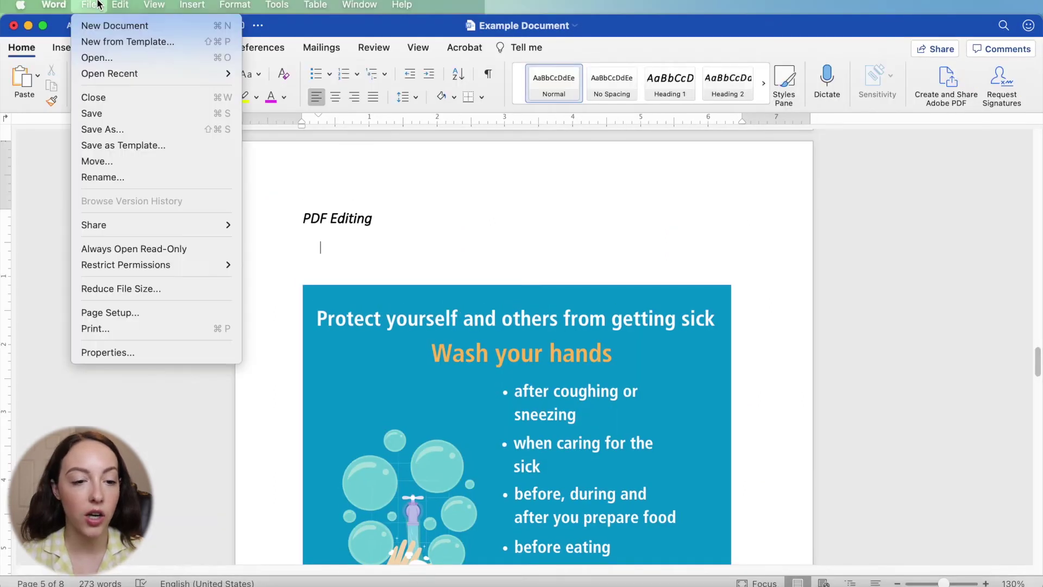
left_click(96, 57)
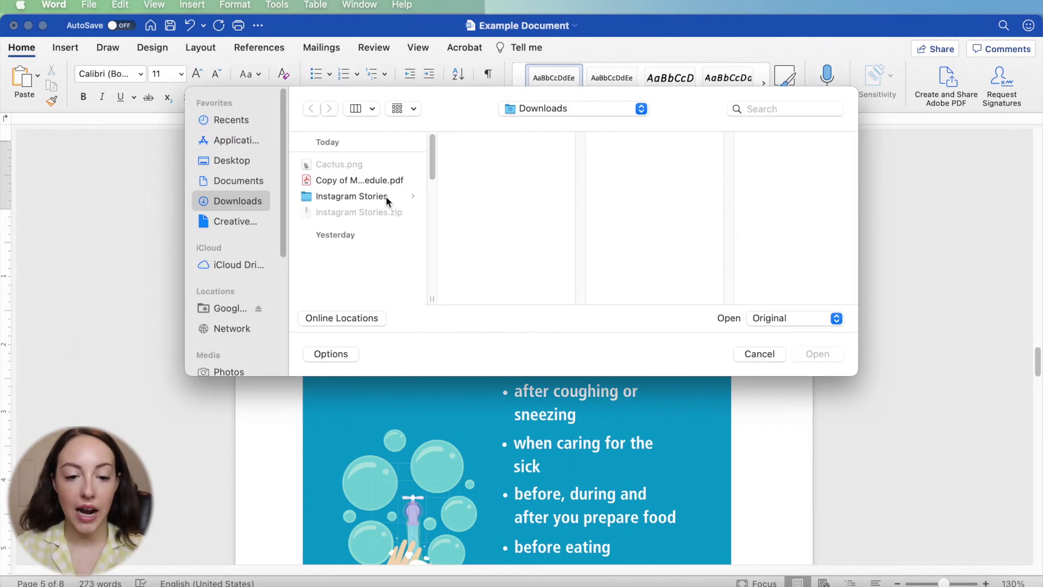
scroll(369, 190, "down", 5)
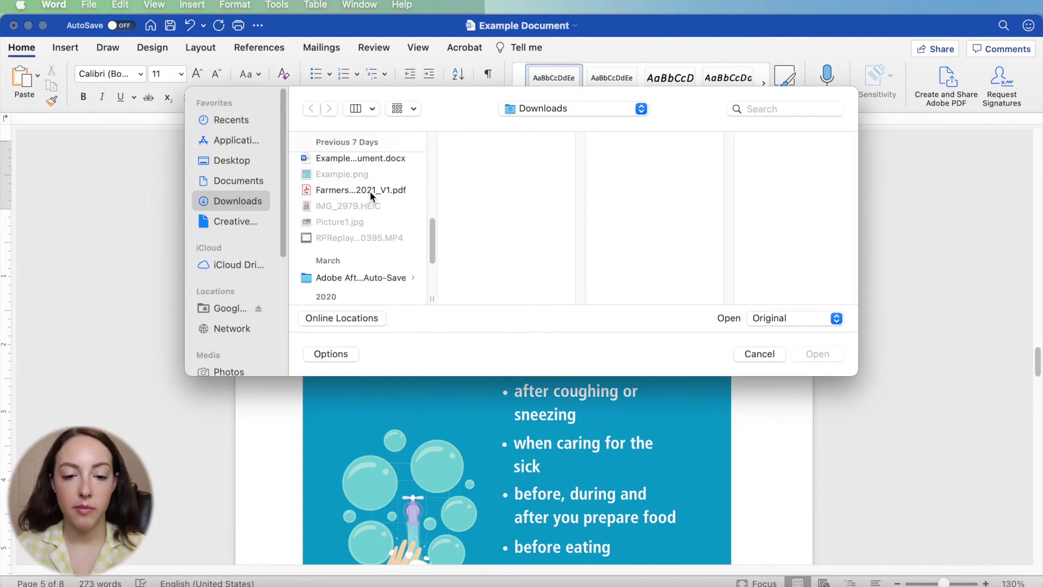
left_click(370, 190)
key("Return")
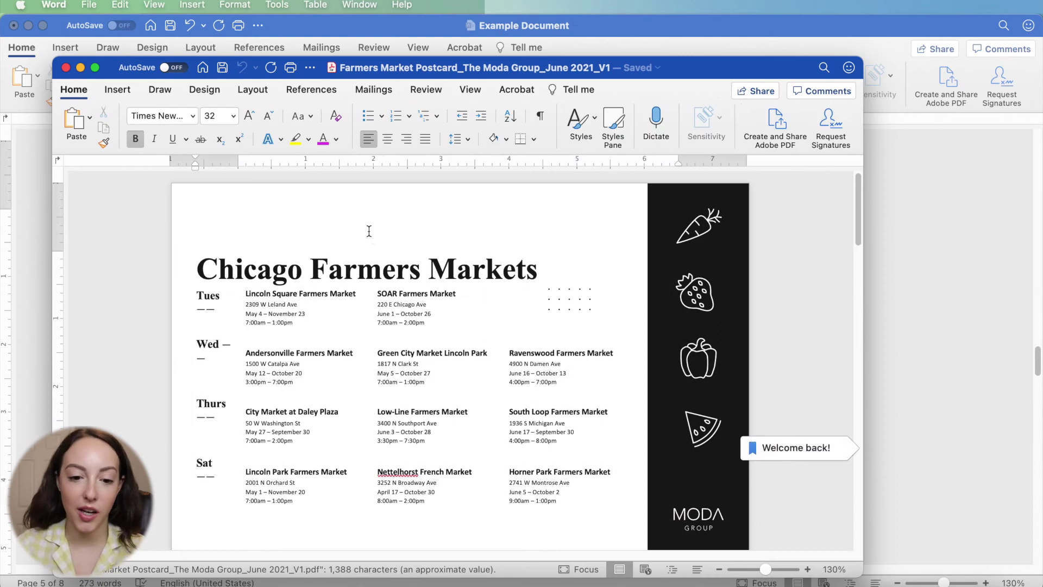
scroll(388, 381, "down", 5)
scroll(389, 381, "down", 4)
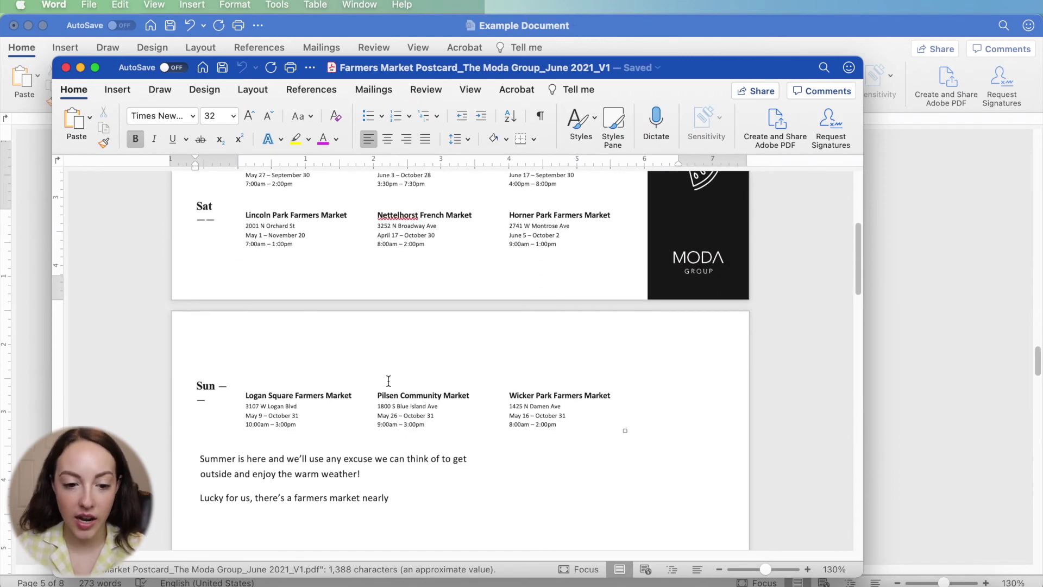
scroll(387, 380, "up", 5)
scroll(386, 391, "up", 5)
Click into the converted table's address text to confirm it is editable.
key("Down")
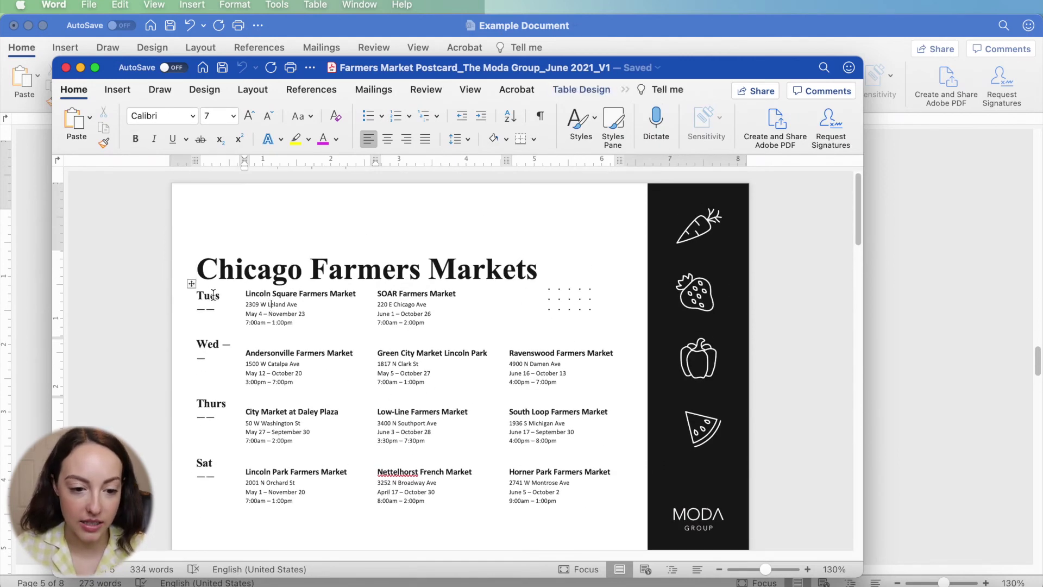
left_click(278, 306)
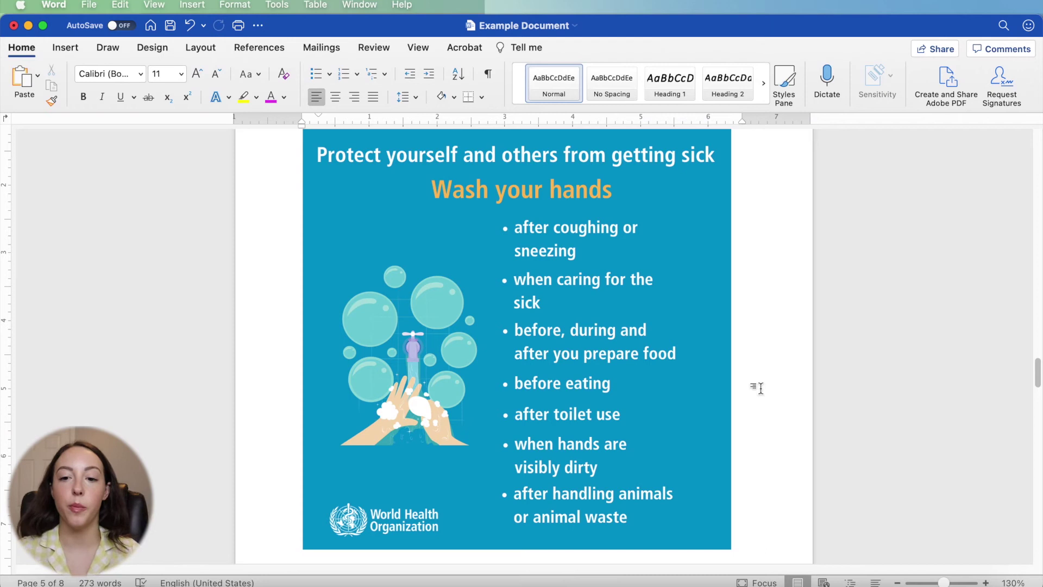
scroll(619, 402, "up", 1)
scroll(615, 400, "down", 1)
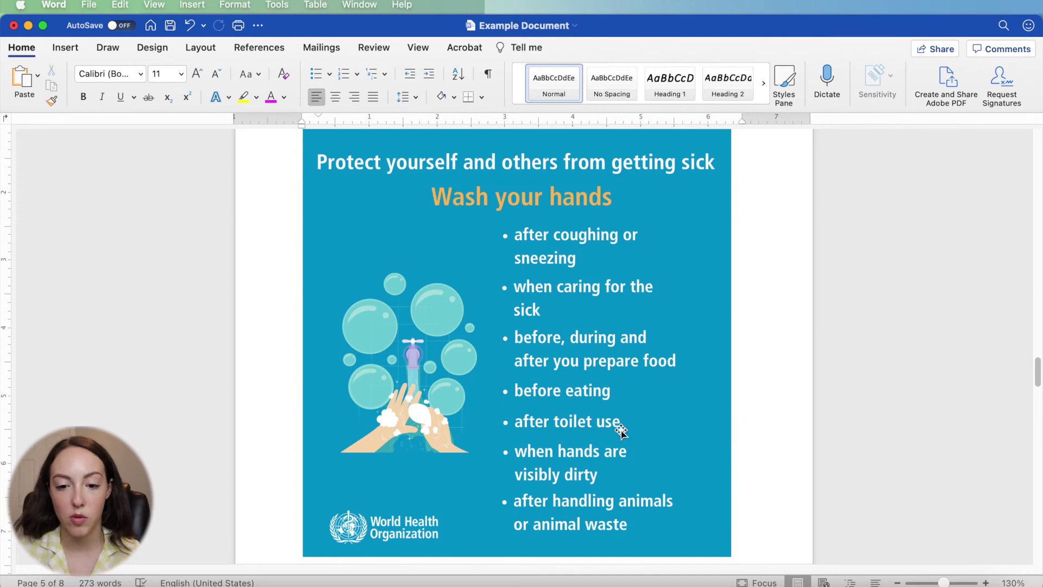
Nudge the handwashing poster picture in Example Document, then open and close its Format Picture options.
mouse_move(503, 334)
left_mouse_down()
mouse_move(467, 372)
mouse_move(505, 351)
left_mouse_up()
double_click(551, 379)
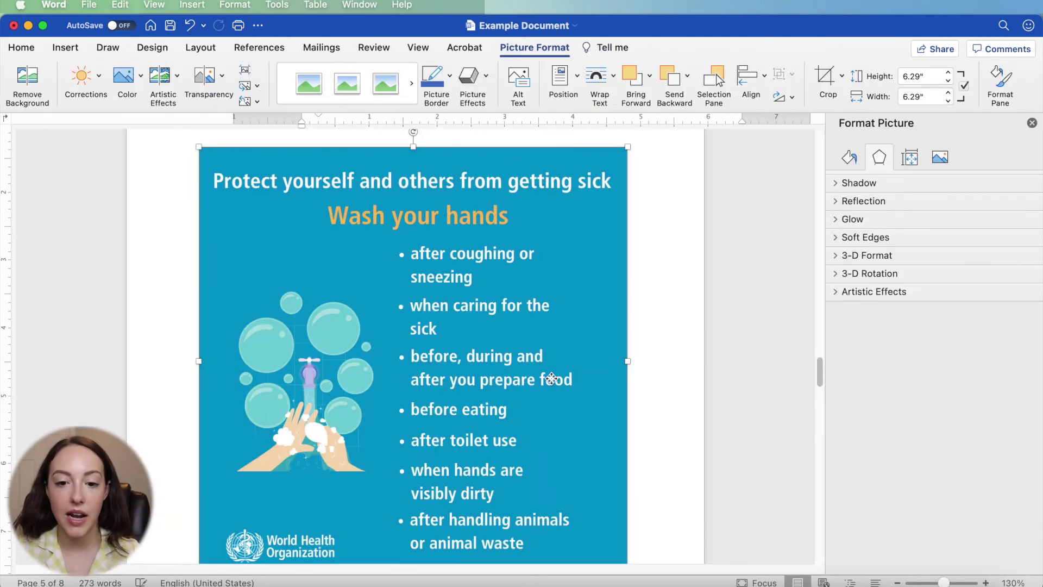
left_click(1032, 123)
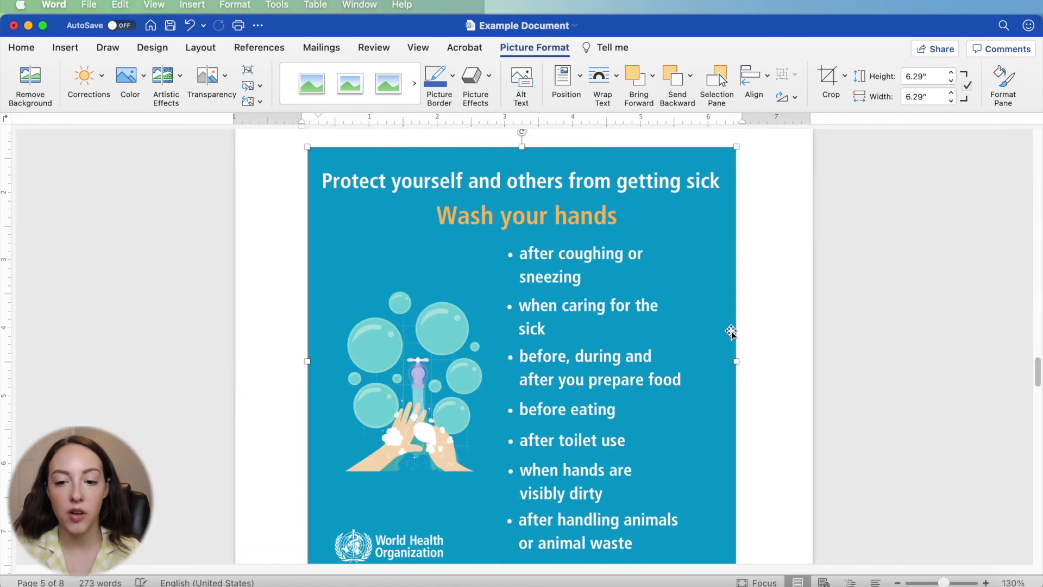
left_click(780, 346)
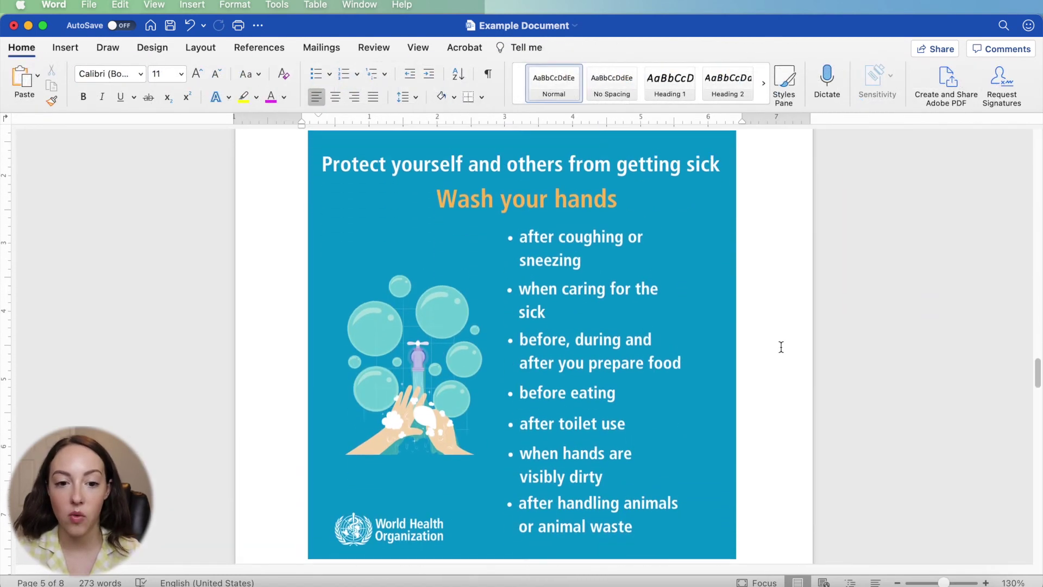
left_click(99, 3)
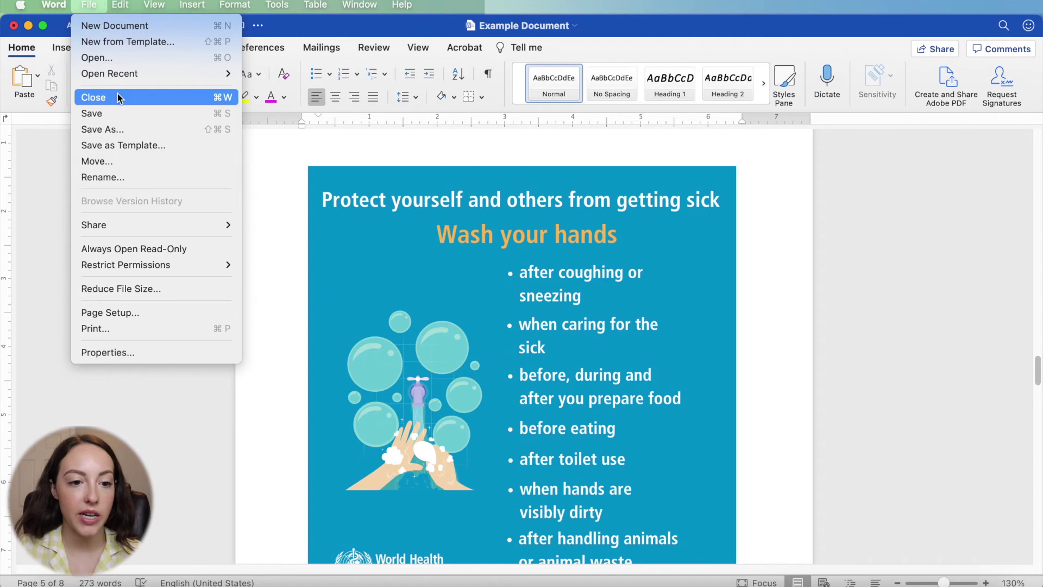
Open the schedule copy PDF in Word, check its bullet text is editable, then close it.
left_click(114, 58)
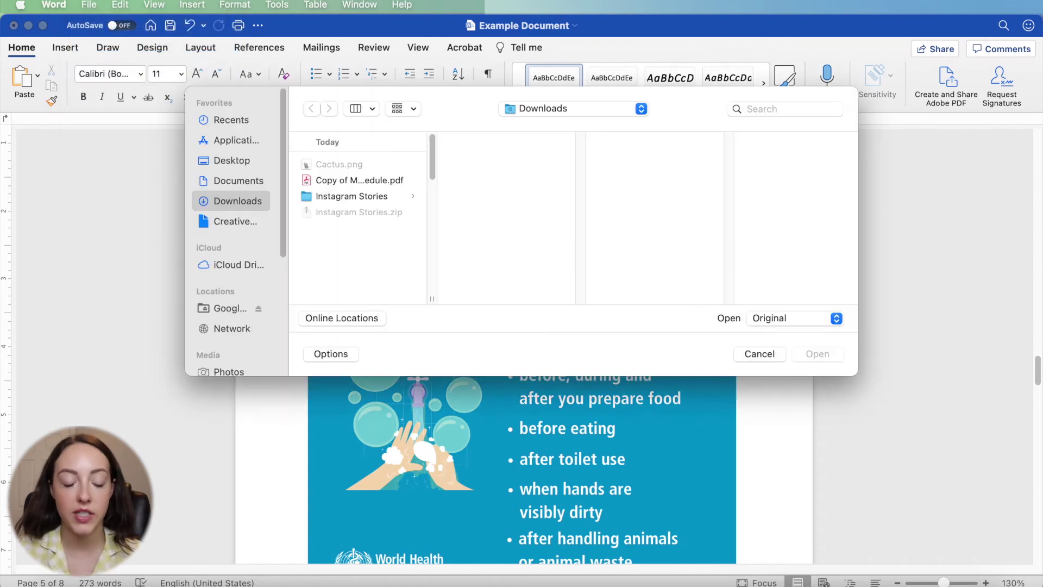
double_click(358, 180)
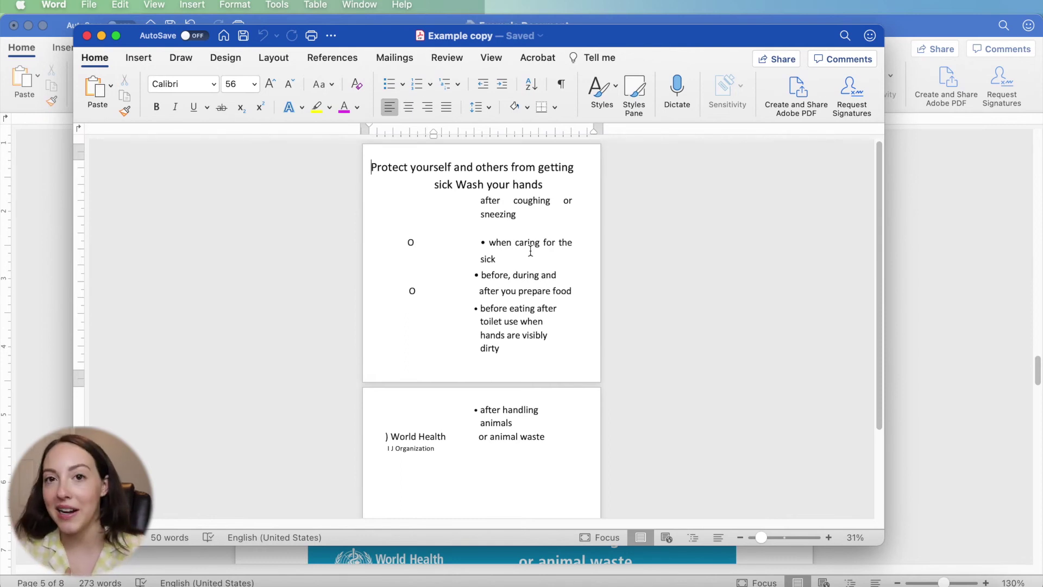
left_click(489, 241)
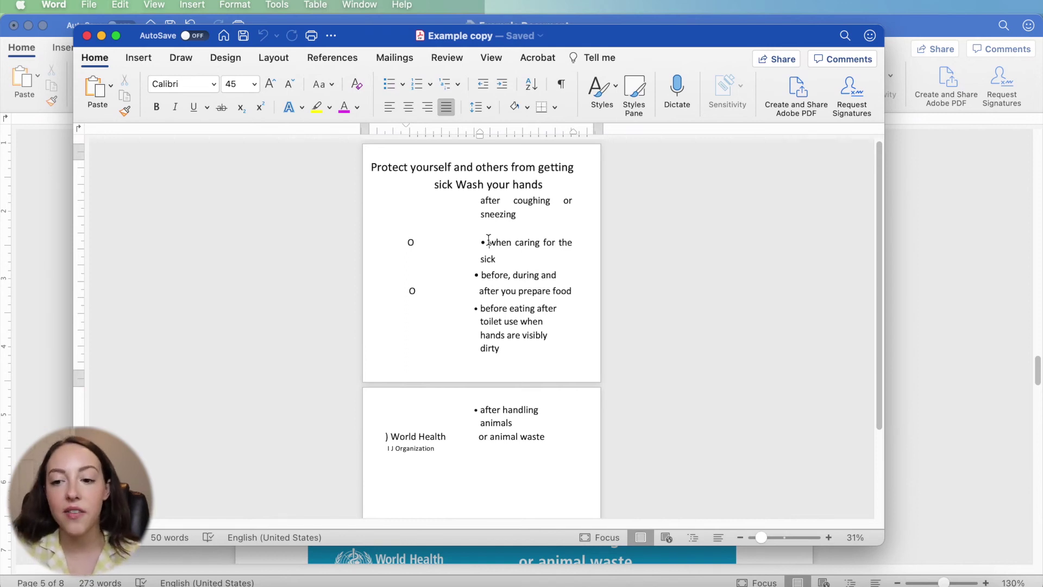
key("super+w")
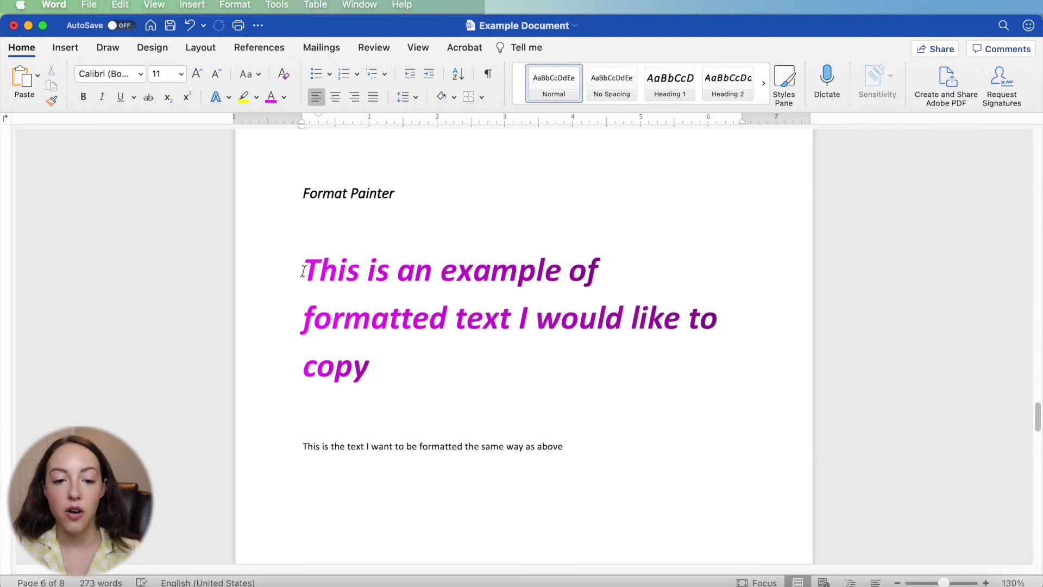
Copy the magenta example's formatting onto the plain sentence below with Format Painter.
left_click_drag(304, 266, 389, 361)
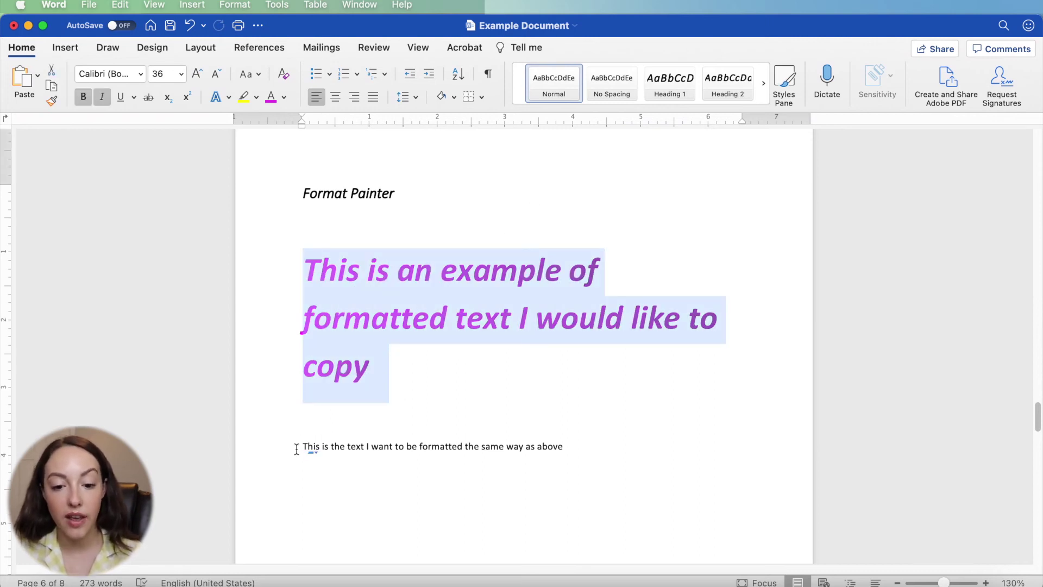
left_click_drag(299, 447, 551, 442)
left_click(573, 446)
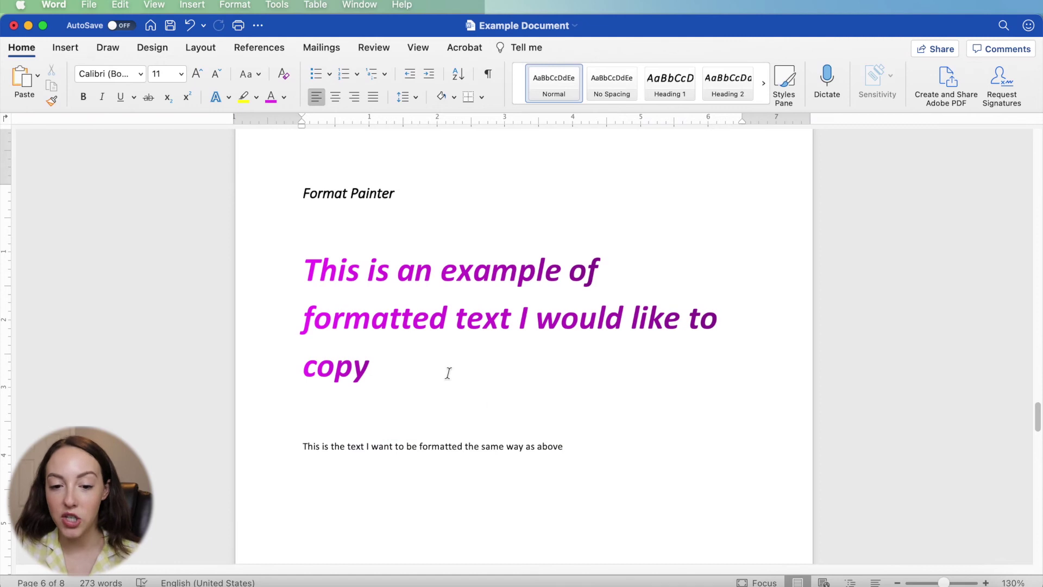
left_click(405, 320)
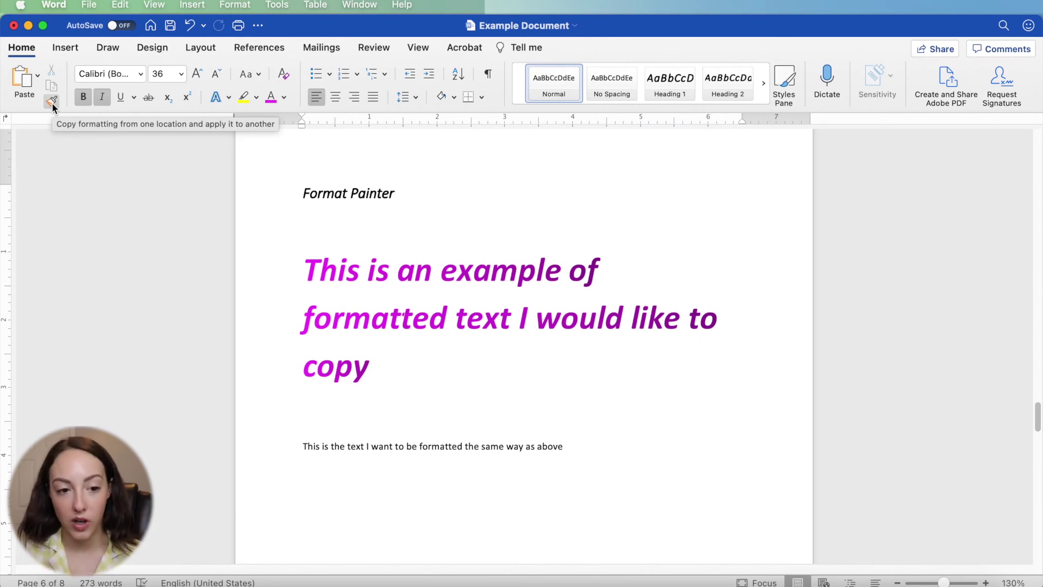
left_click(52, 103)
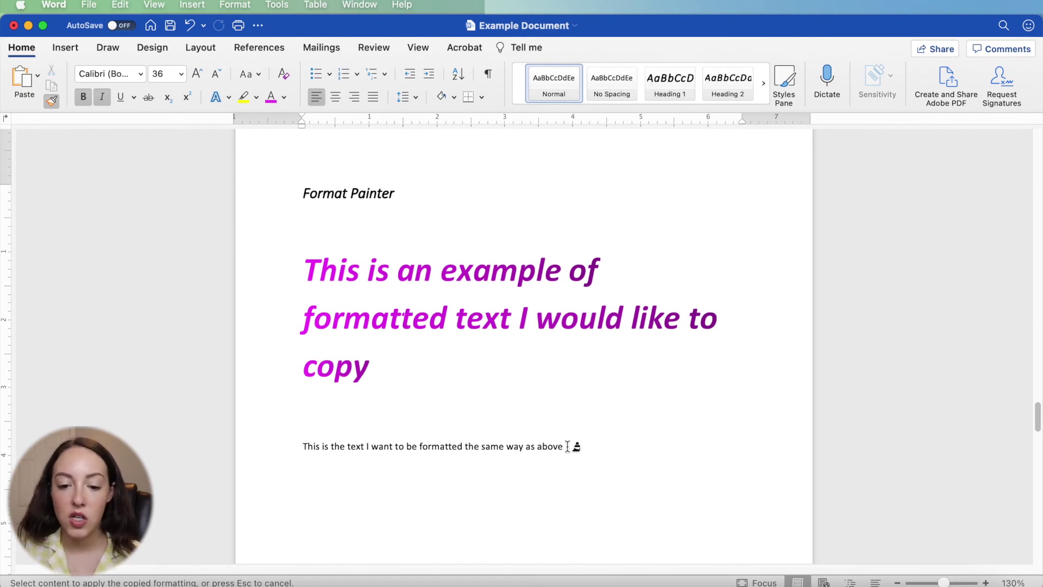
left_click_drag(567, 446, 309, 449)
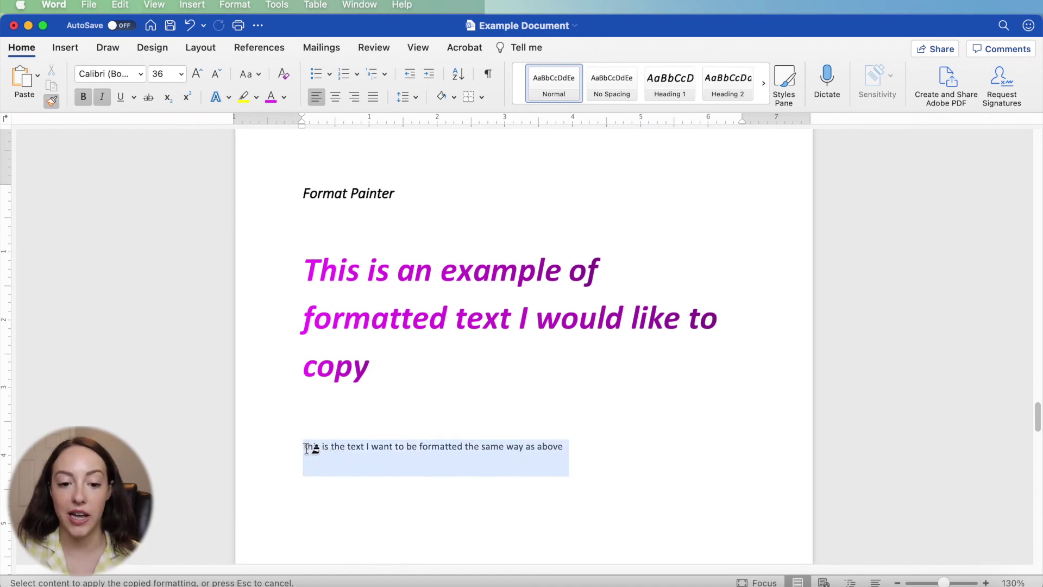
left_click(411, 401)
scroll(407, 402, "down", 2)
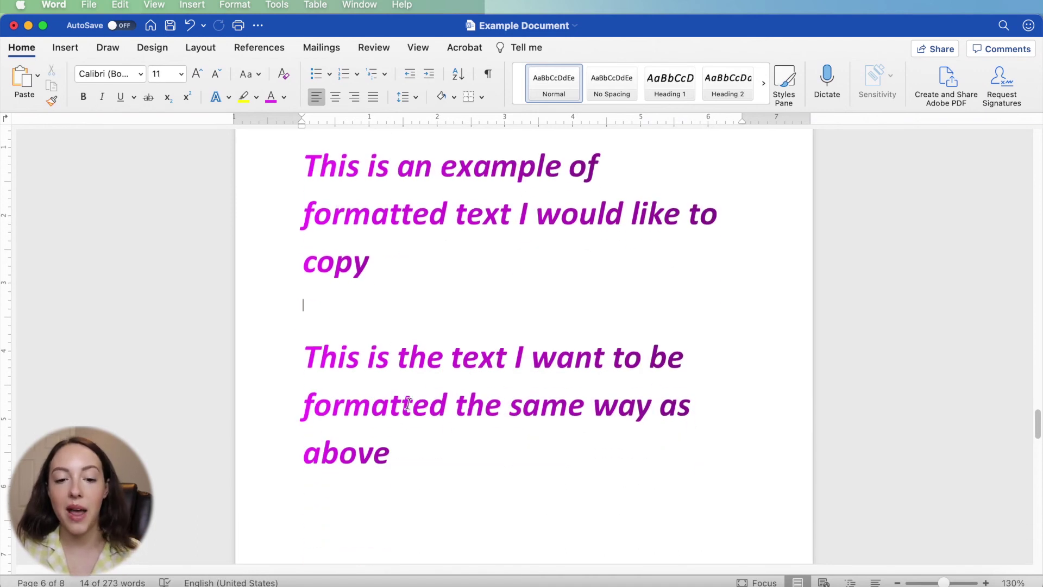
scroll(461, 464, "up", 2)
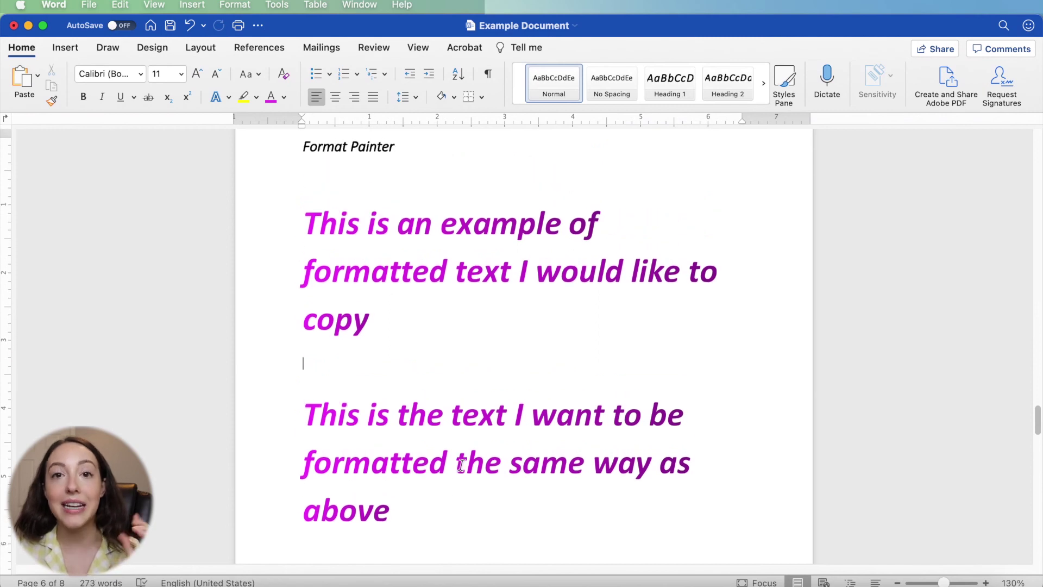
scroll(460, 464, "down", 2)
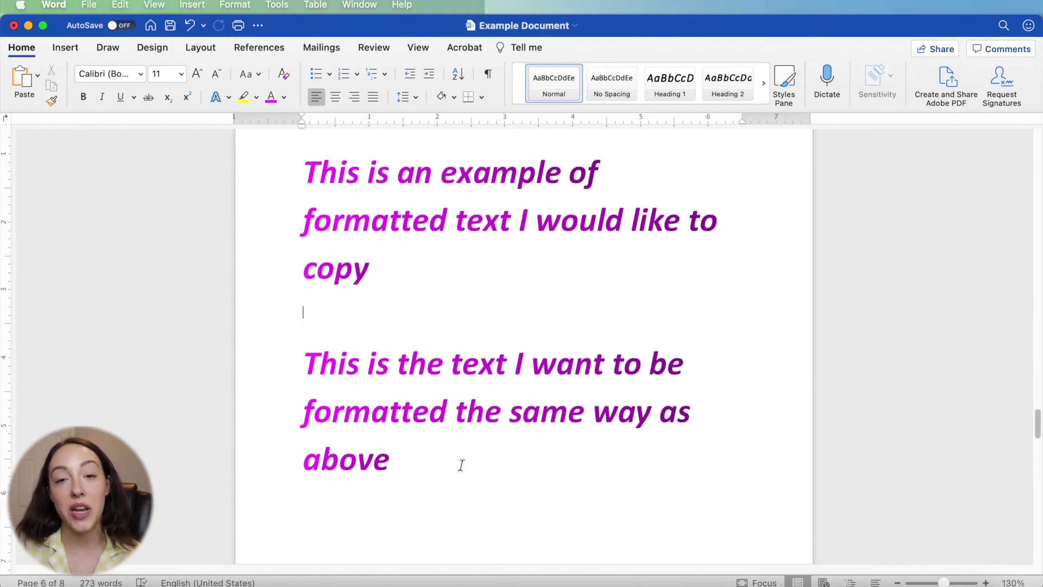
scroll(461, 464, "up", 1)
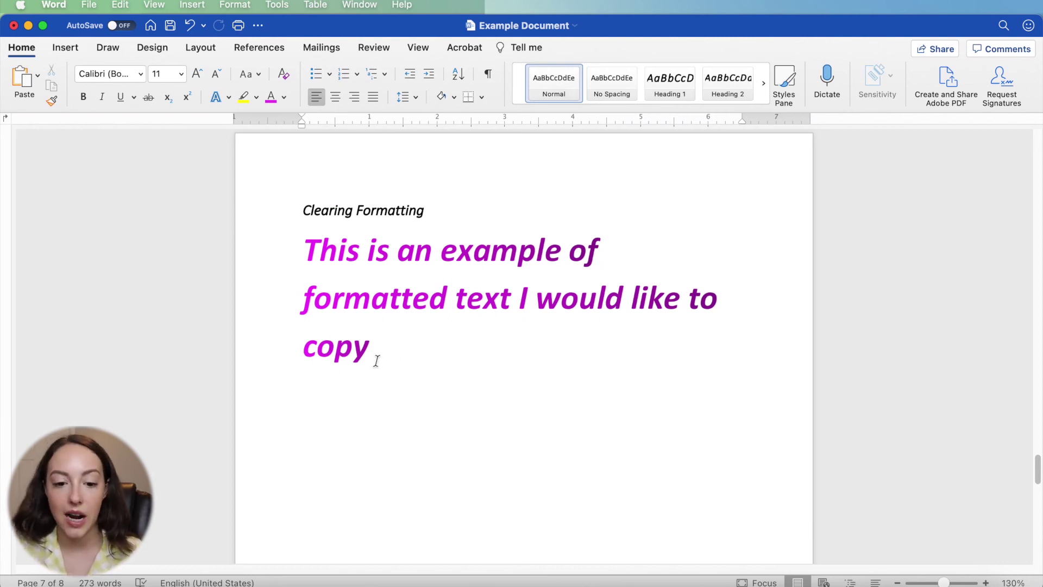
Clear all formatting from the Clearing Formatting paragraph, then undo to restore its style.
mouse_move(375, 351)
left_mouse_down()
mouse_move(303, 284)
mouse_move(302, 260)
left_mouse_up()
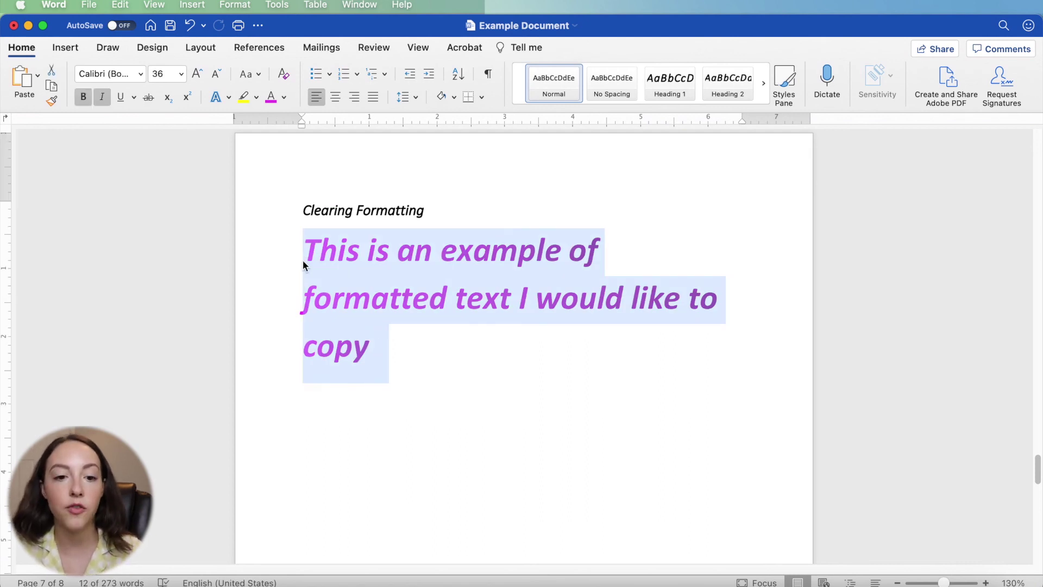
left_click(284, 73)
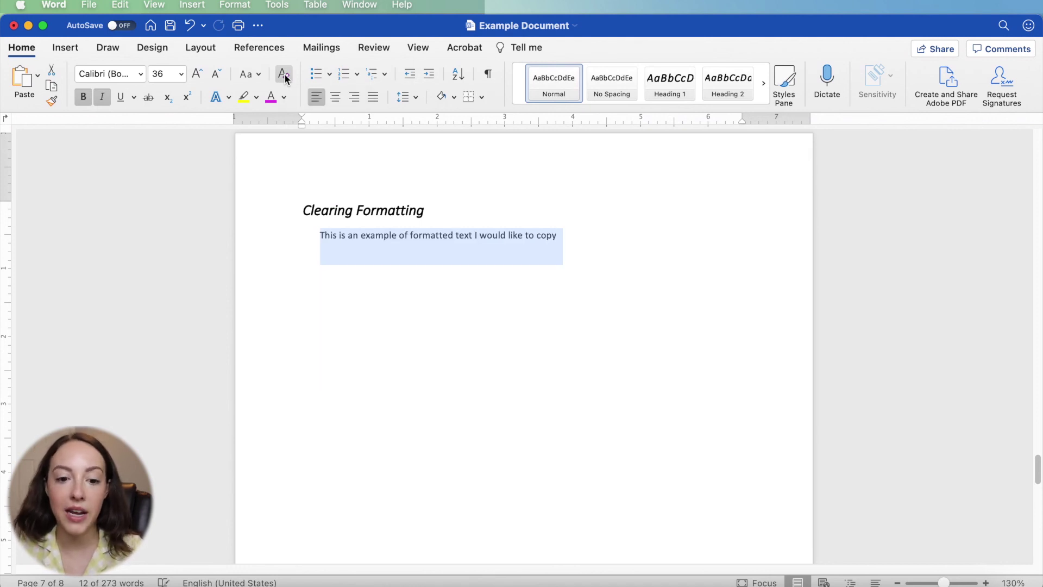
left_click(319, 239)
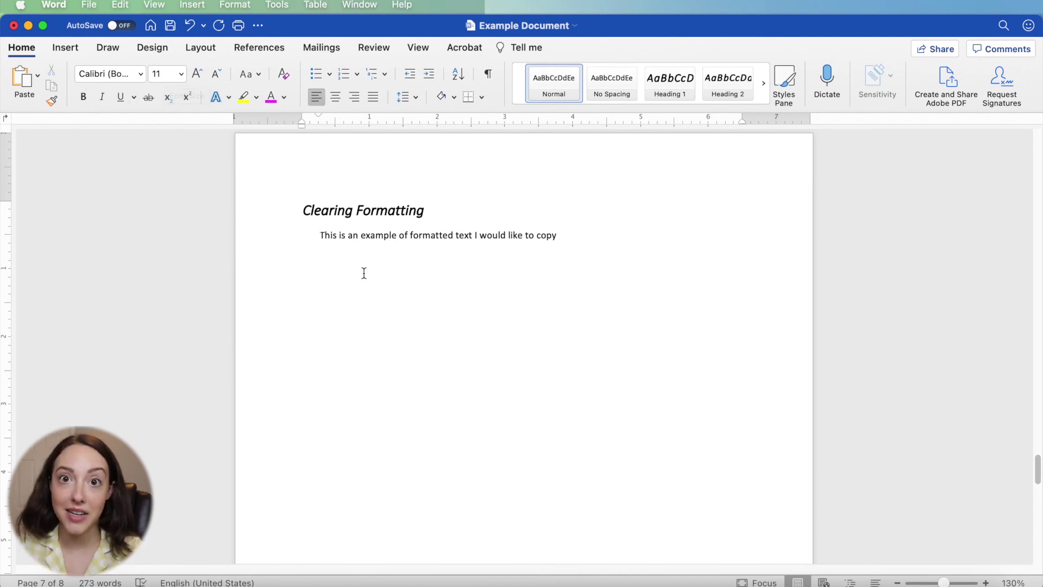
key("super+z")
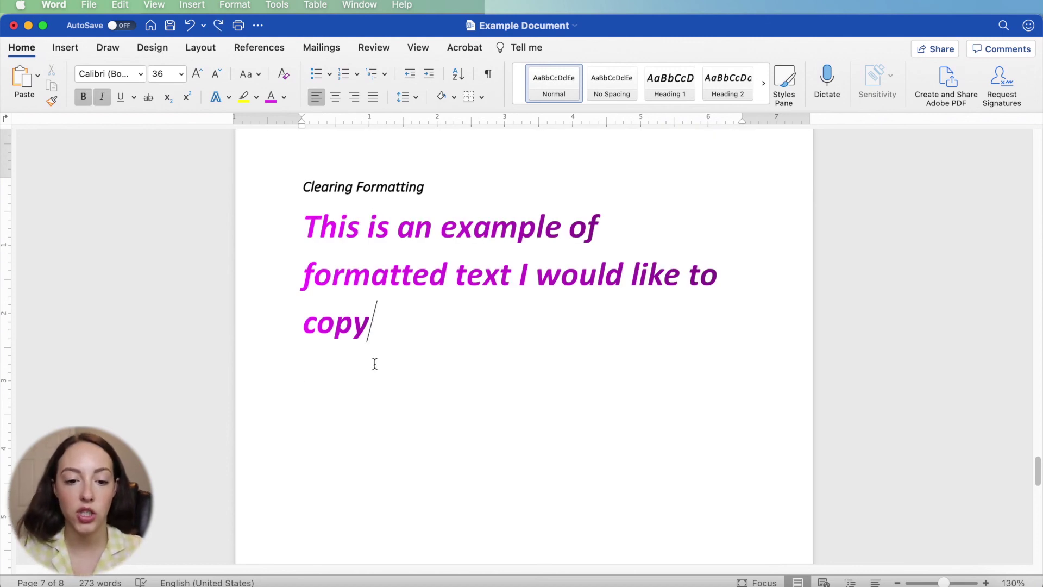
Add blank lines and paste the copied sentence with Keep Text Only.
key("Return")
key("Return")
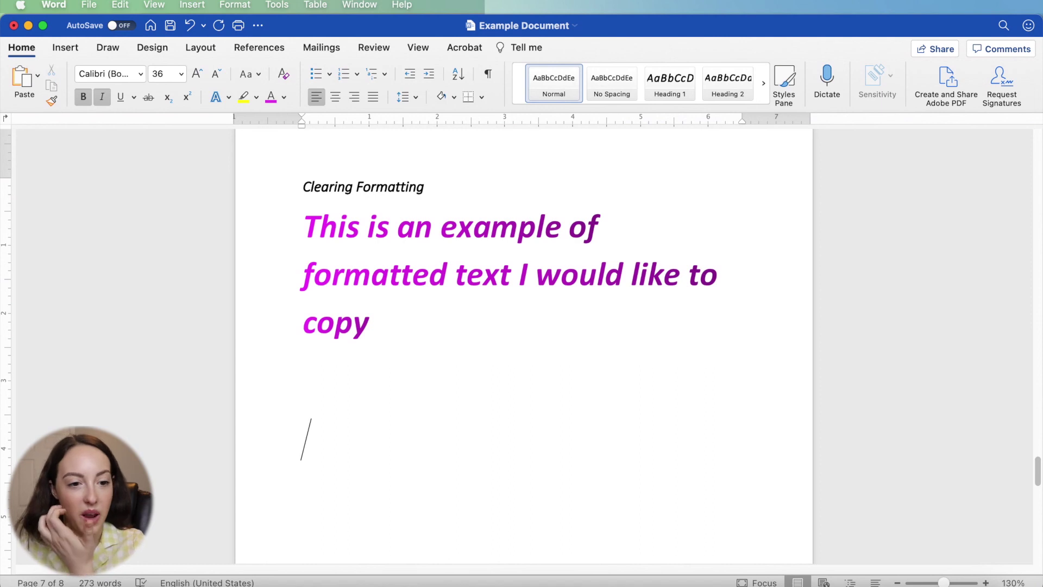
left_click(36, 76)
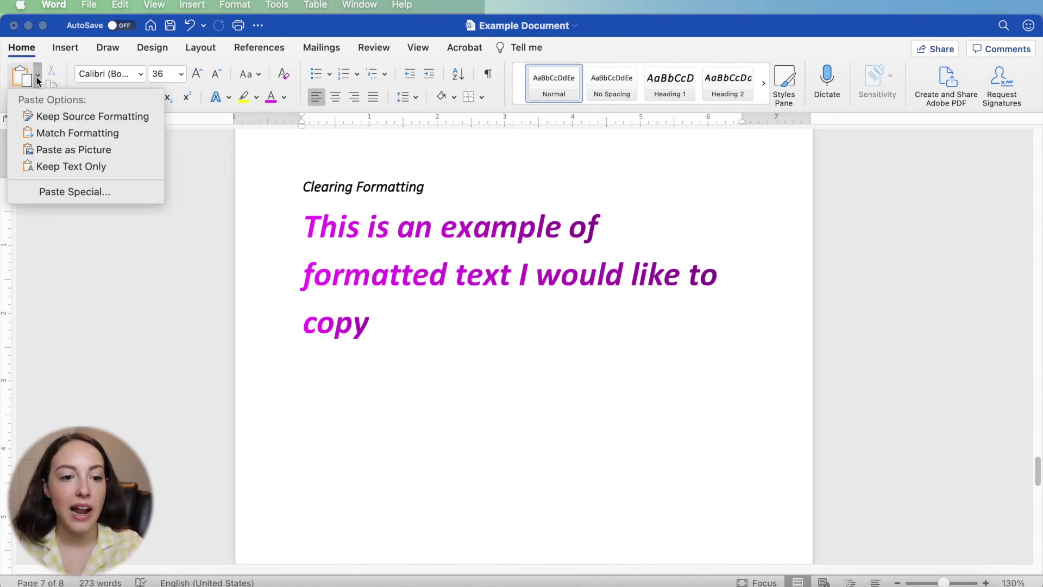
left_click(79, 170)
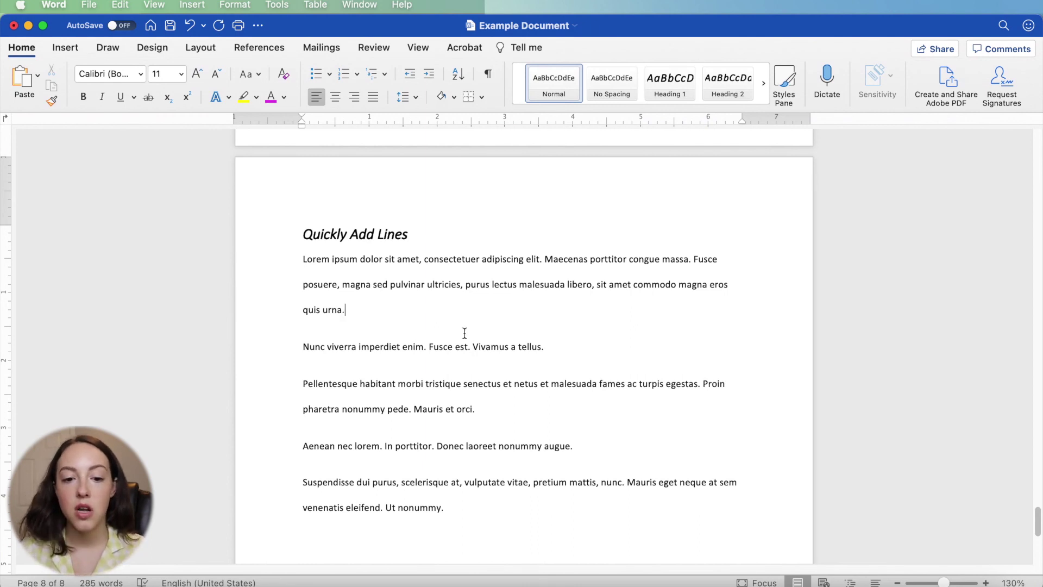
Turn typed dashes after 'quis urna.' into a single horizontal line.
left_click(303, 326)
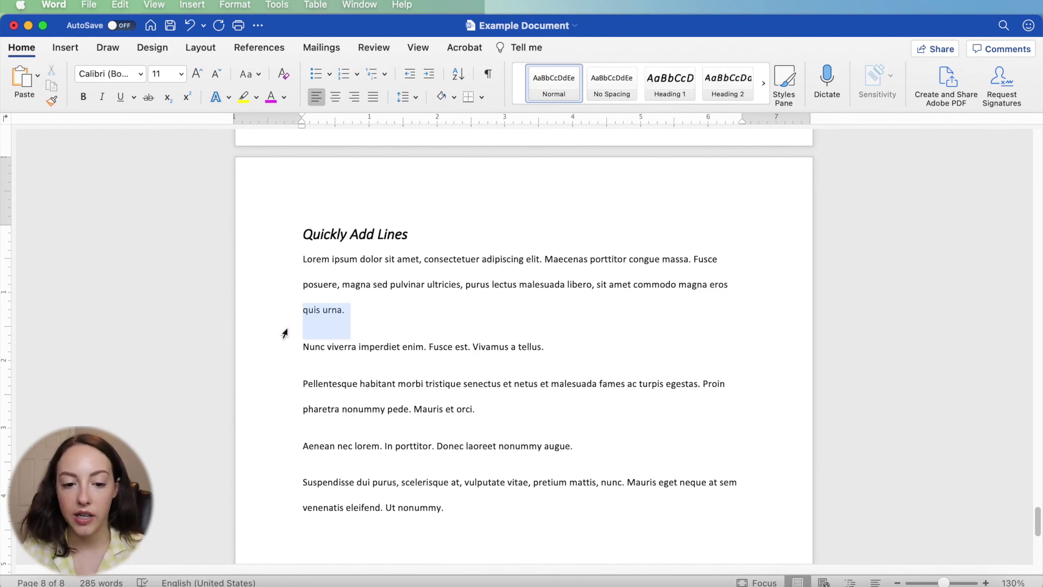
left_click(345, 310)
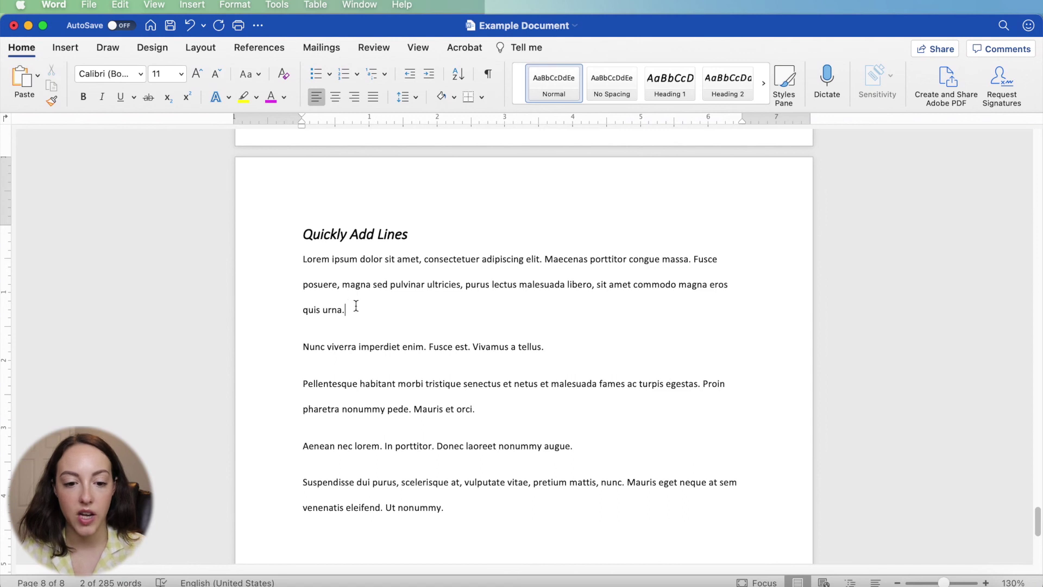
key("Return")
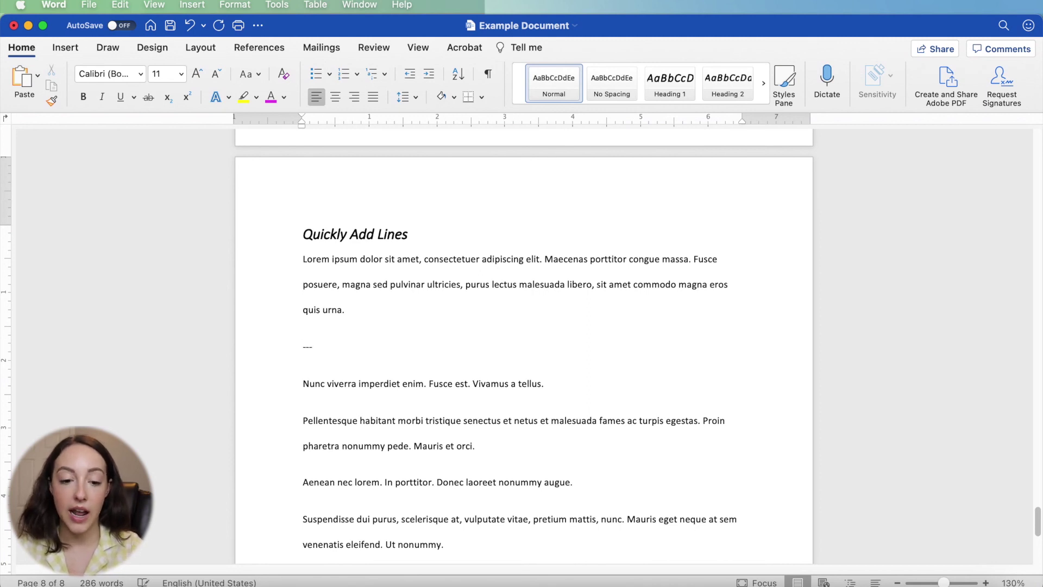
key("Return")
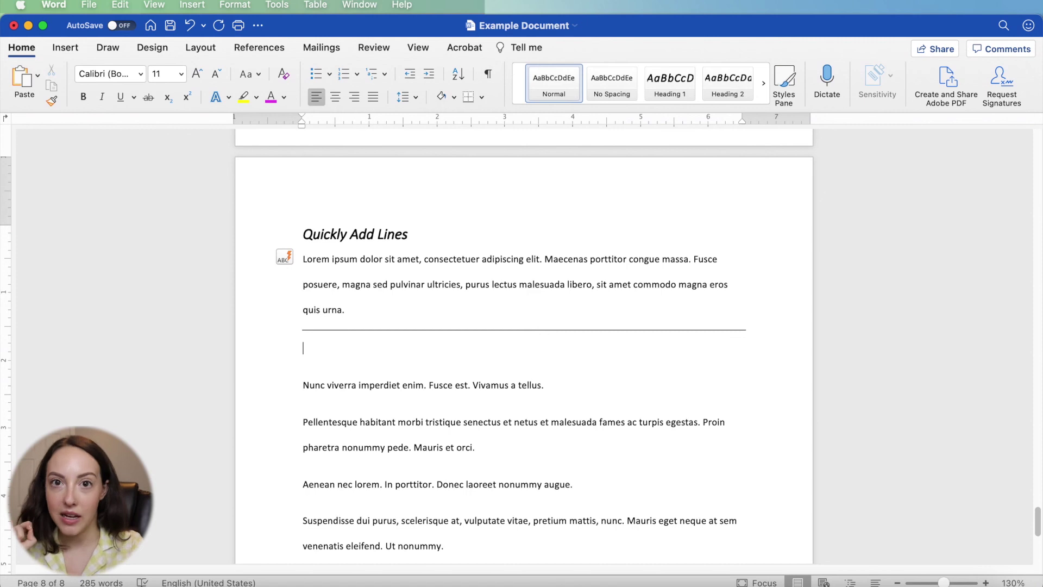
key("Delete")
Add double, dotted and wavy lines by typing ===, *** and ~~~ on new lines.
key("End")
key("Return")
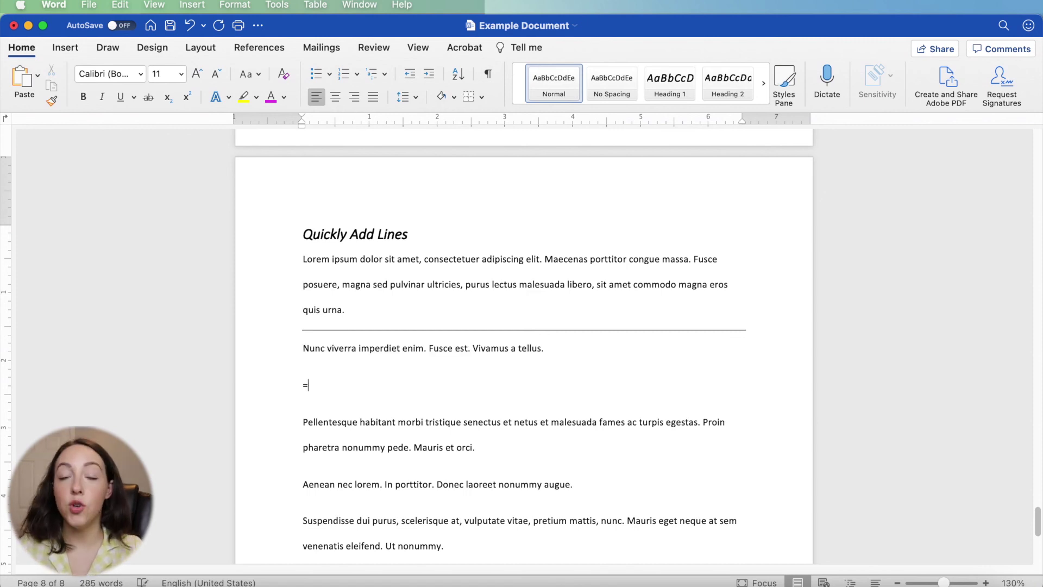
type("===")
key("Return")
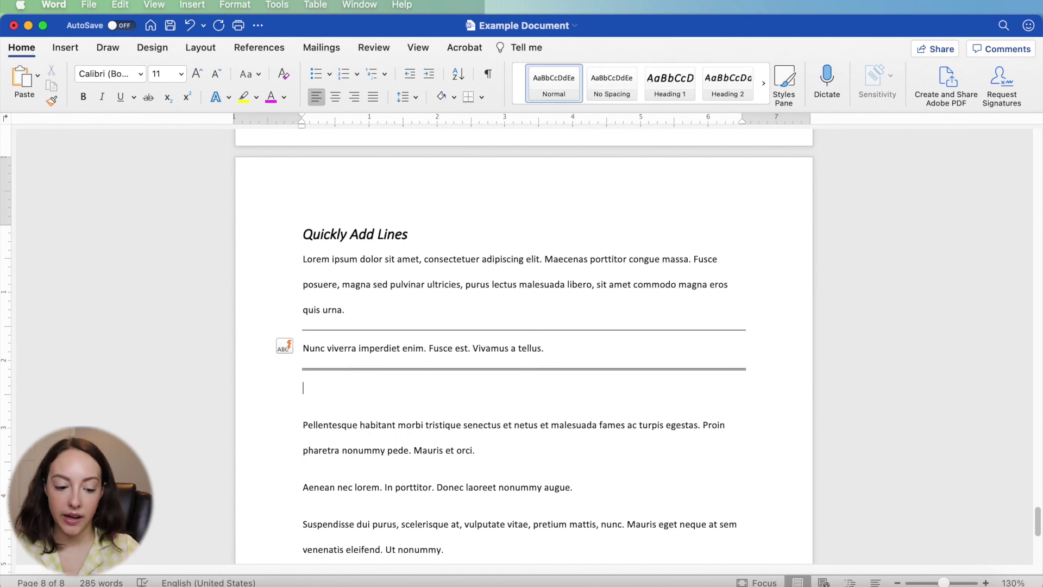
type("***")
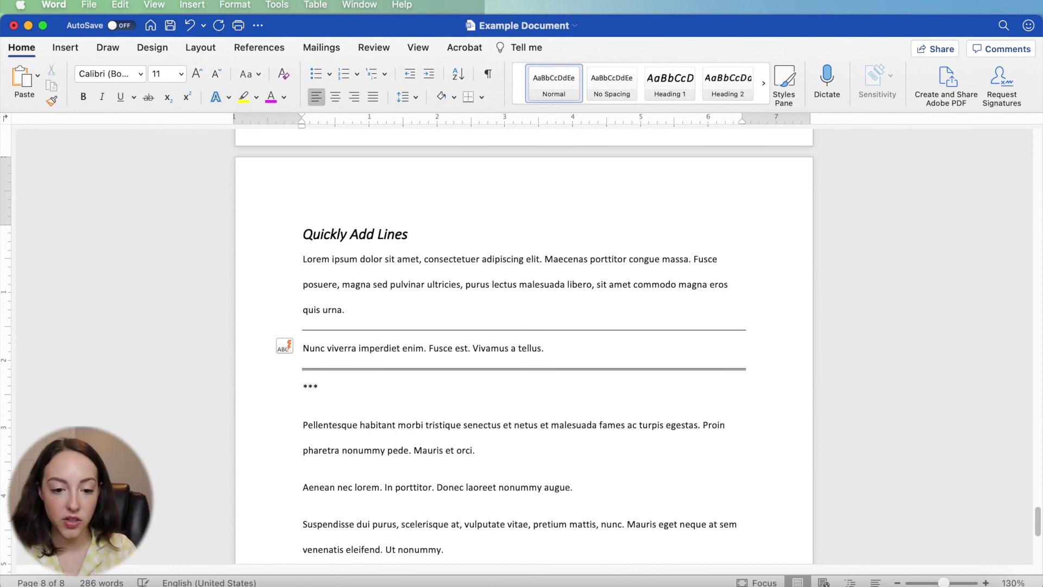
key("Return")
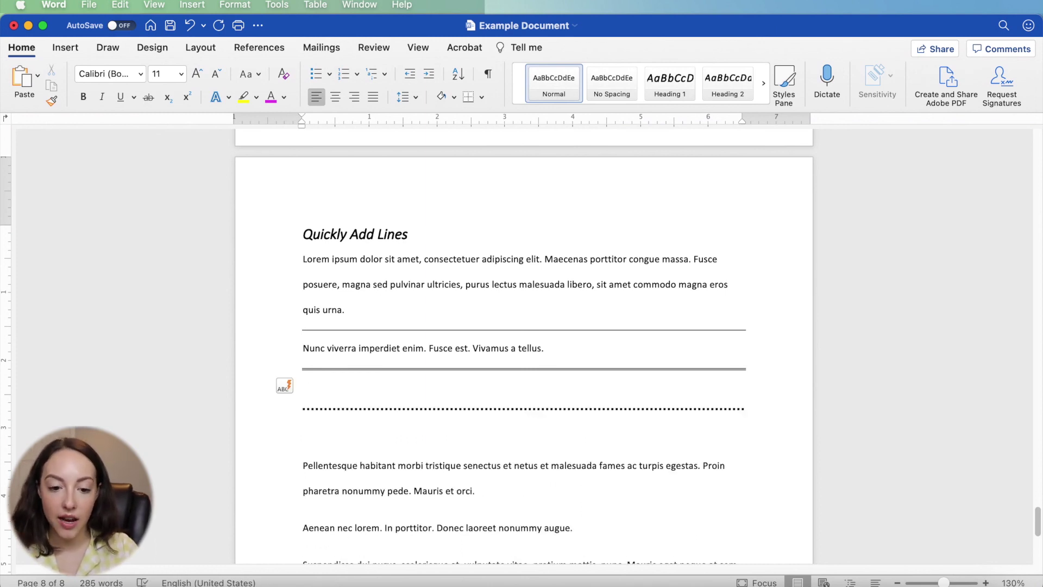
type("~~")
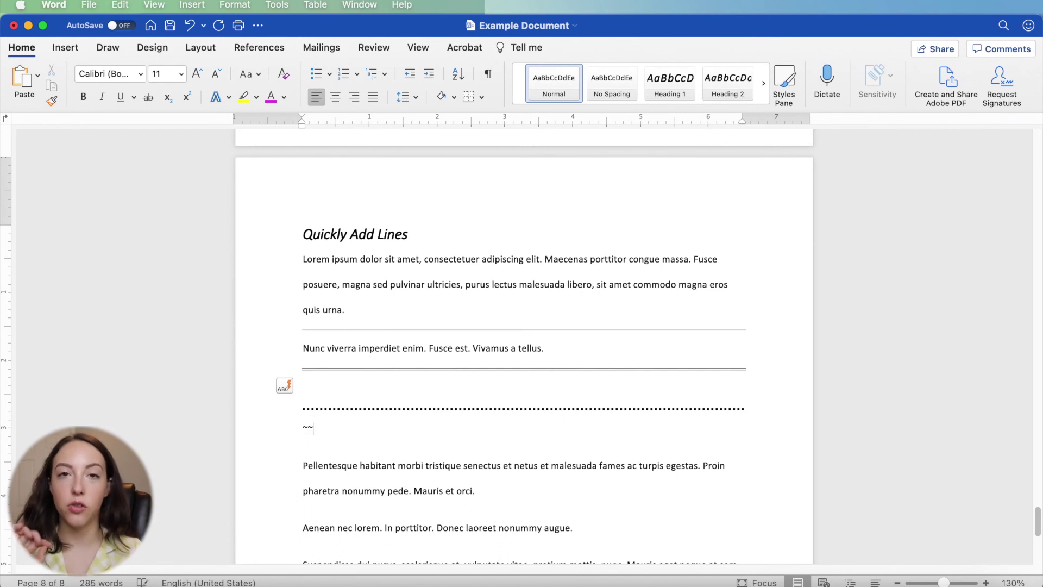
type("~")
key("Return")
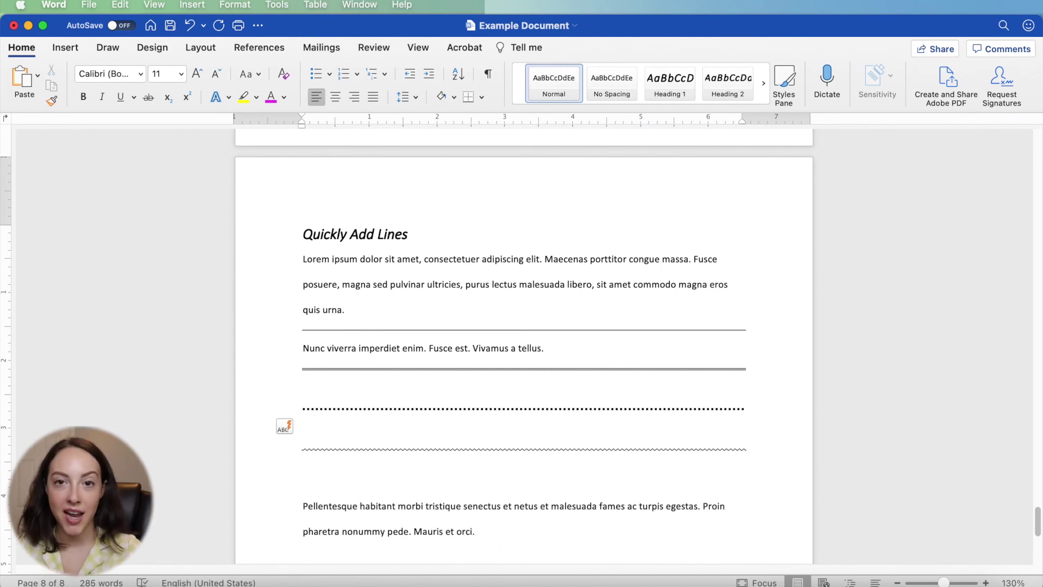